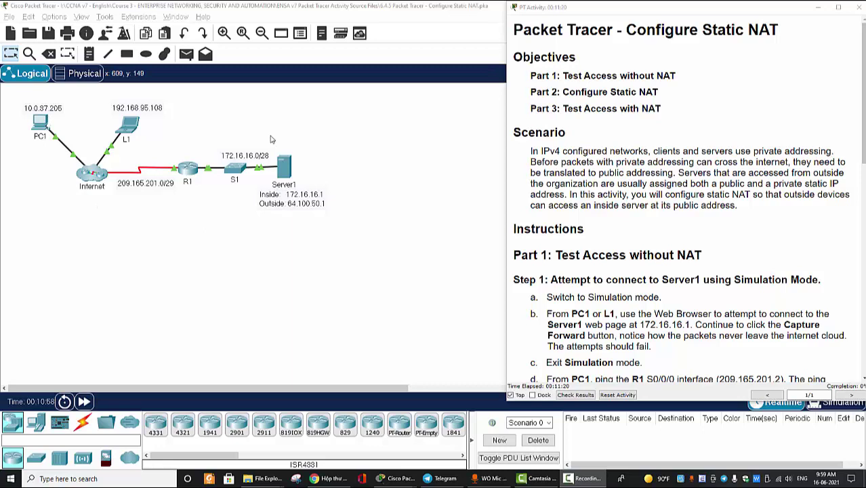
- Review PC1, L1, Server1, the 172.16.16.0/28 subnet label and Server1's Inside/Outside address note
drag(18, 98, 159, 131)
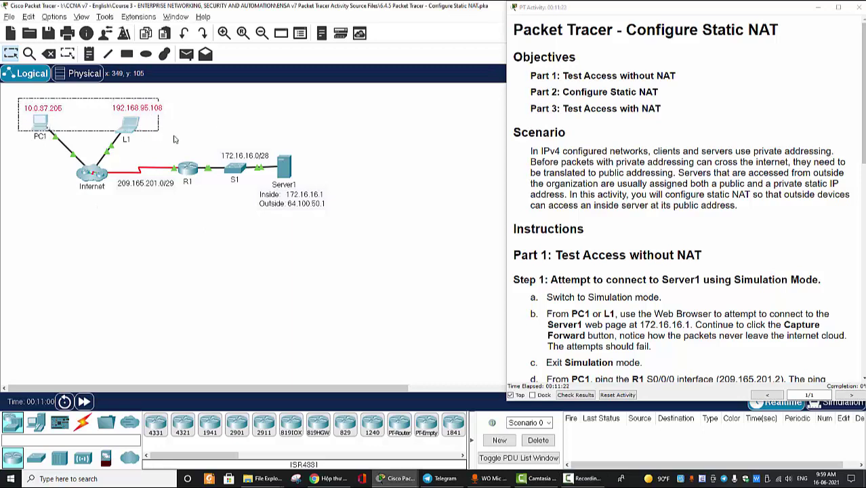
click(173, 138)
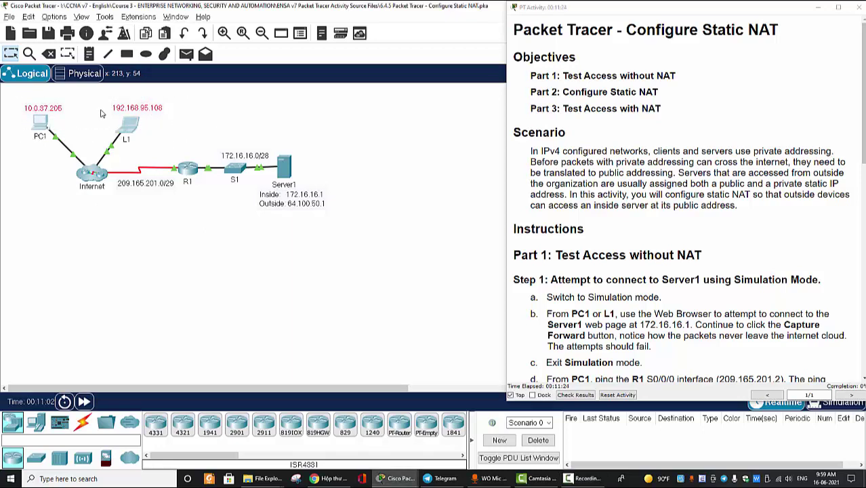
drag(327, 125, 270, 252)
click(230, 210)
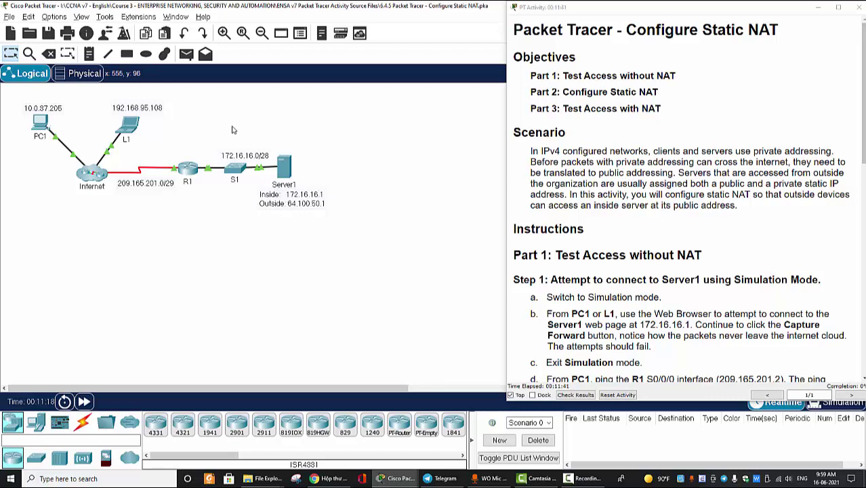
drag(218, 131, 273, 160)
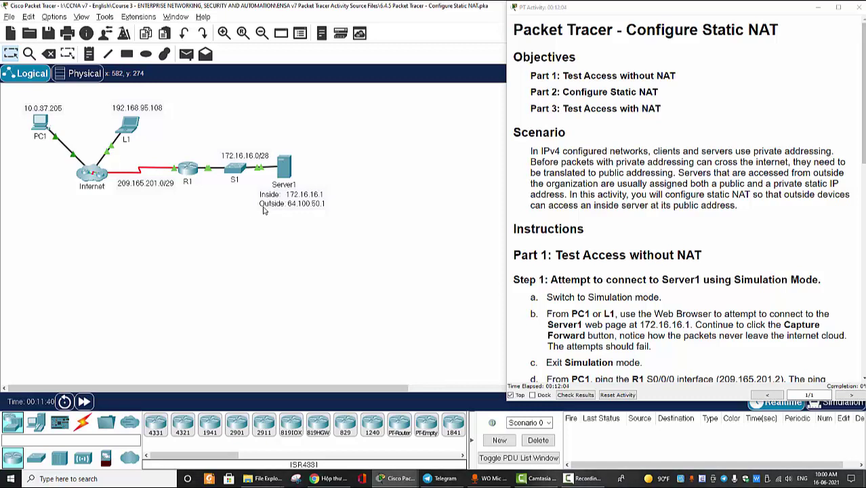
drag(260, 233, 328, 210)
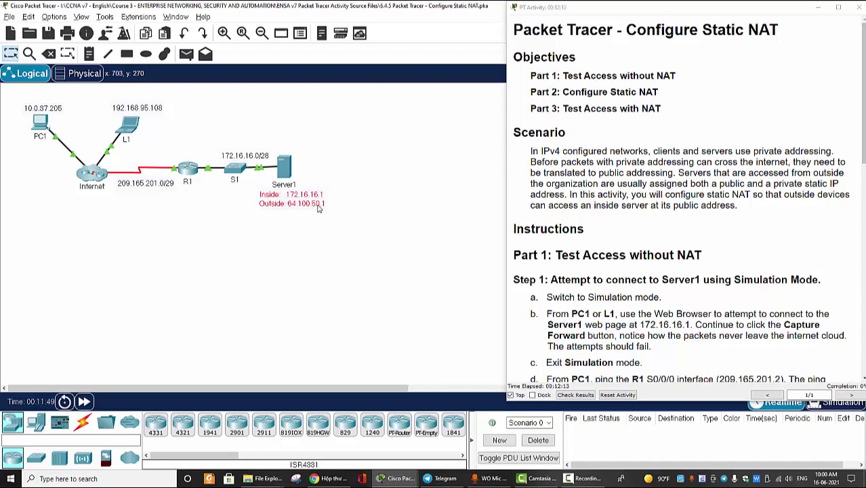
click(261, 237)
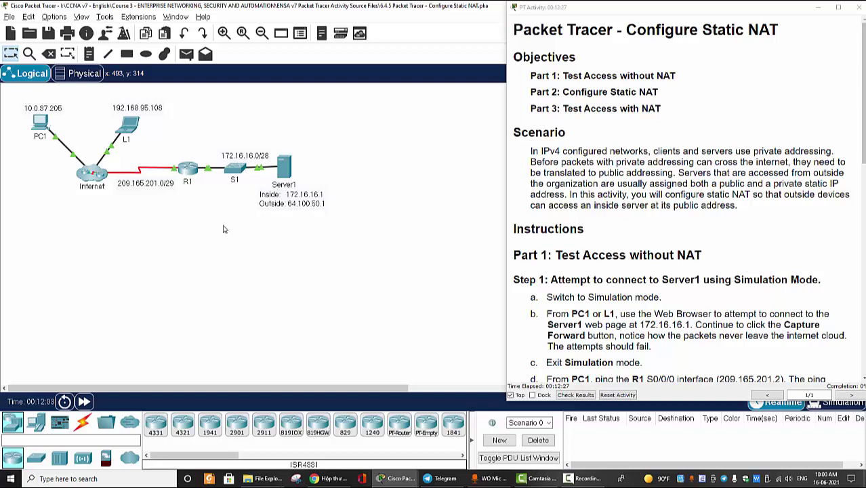
scroll(604, 223, down, 5)
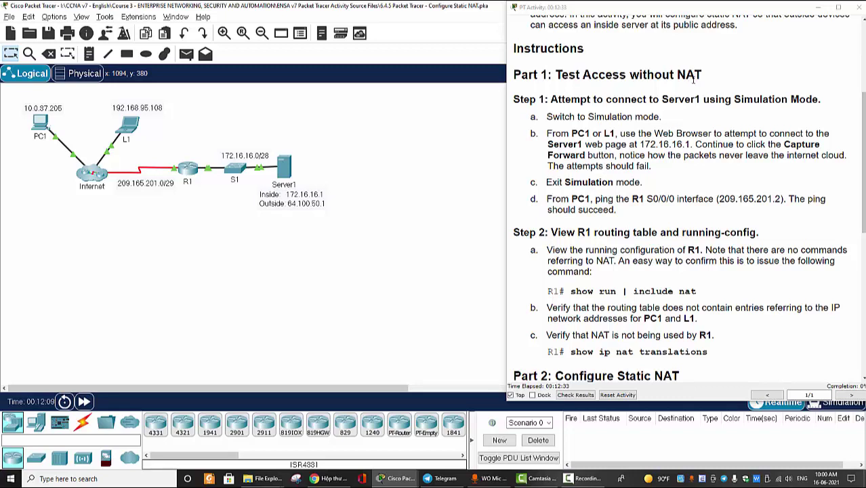
- Send simple ICMP test packets from L1 and from PC1 to Server1, both listed as Failed
click(186, 58)
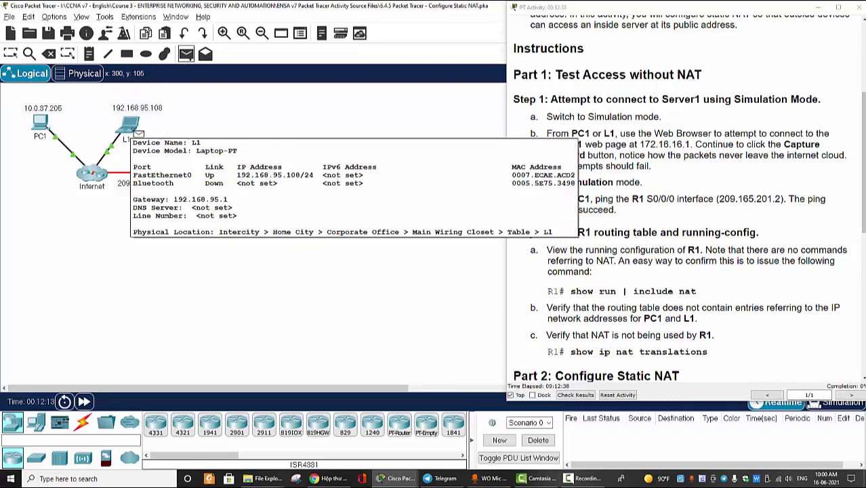
click(132, 129)
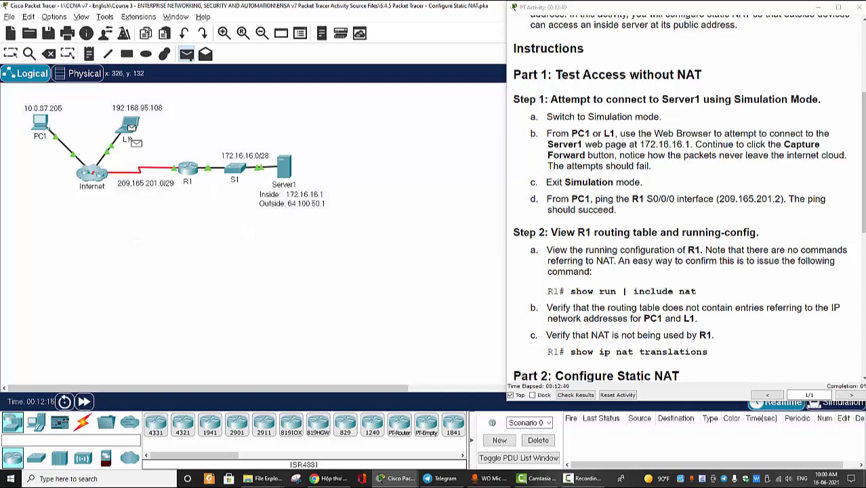
click(285, 167)
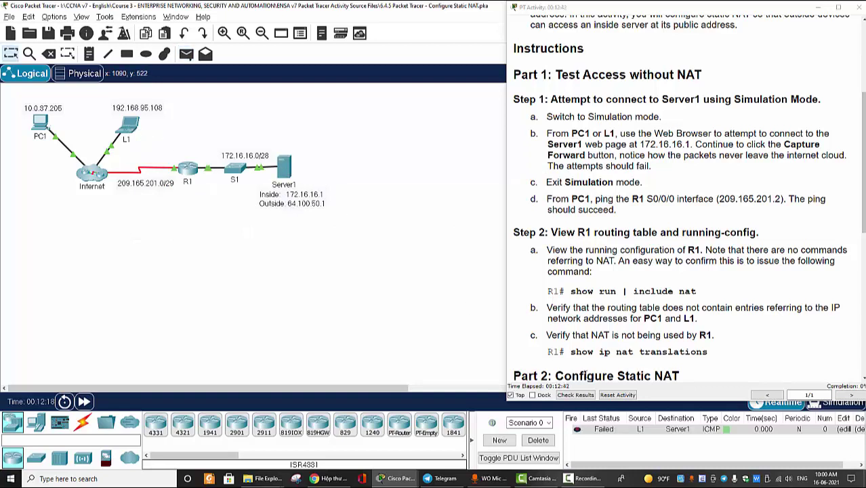
click(186, 54)
click(41, 122)
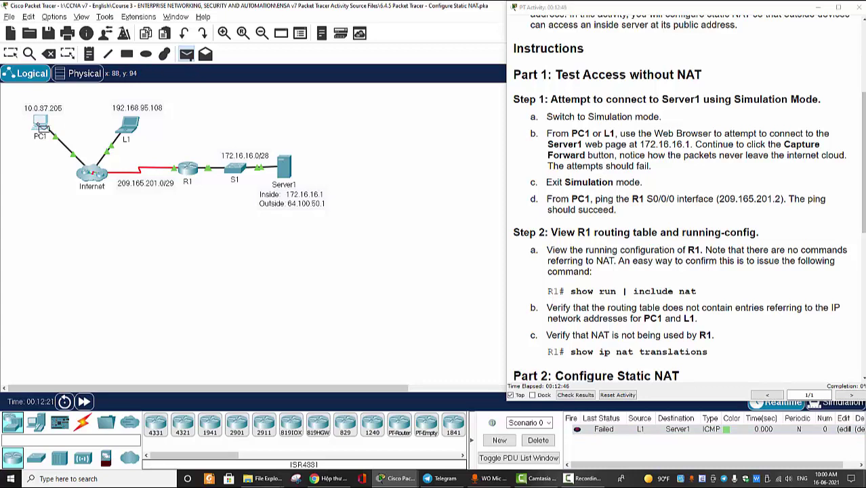
click(278, 175)
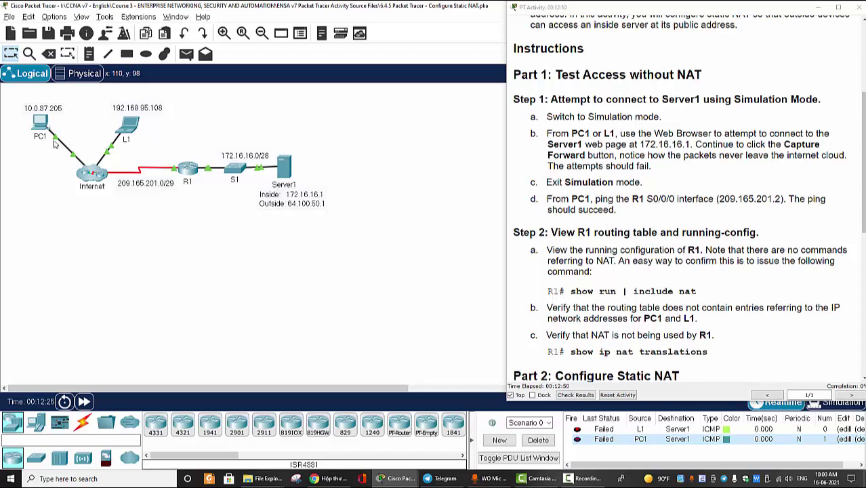
- Enter privileged mode on R1 and run show run | include nat, which returns nothing
click(191, 170)
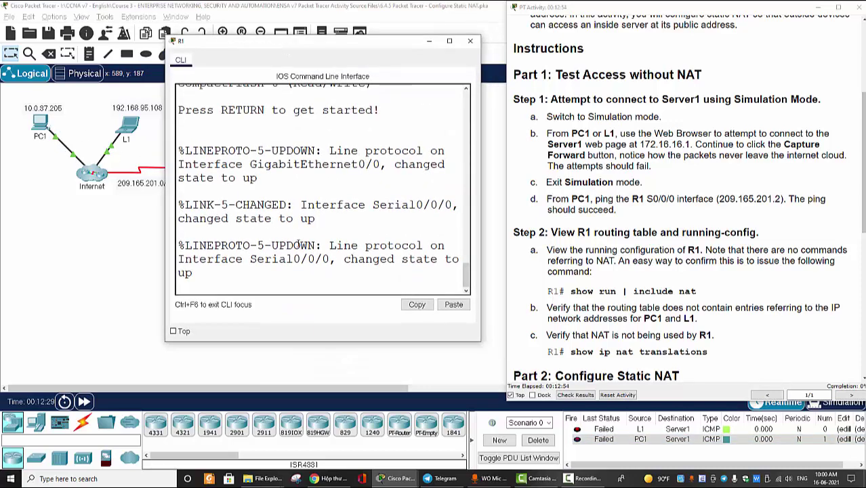
key(Return)
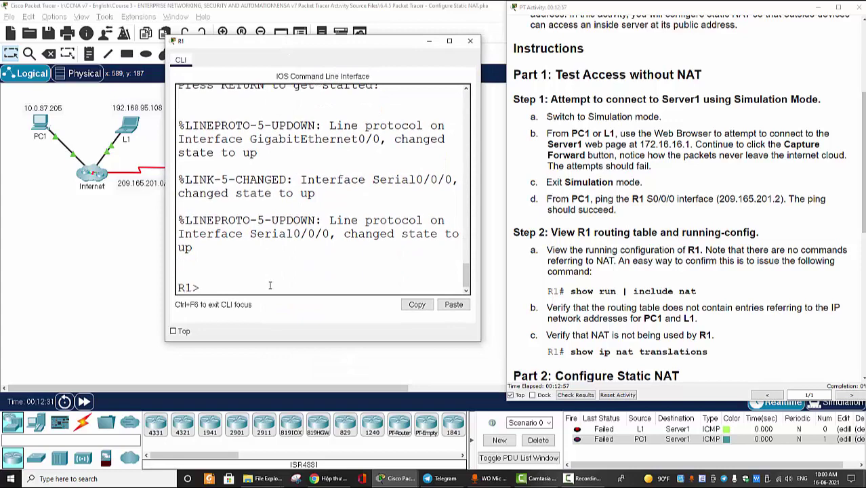
text(en)
key(Return)
text(SHOW RU)
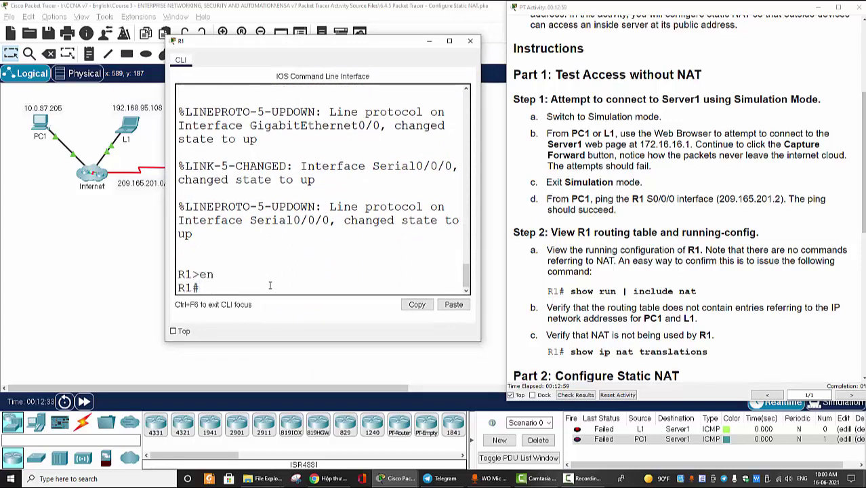
text(N )
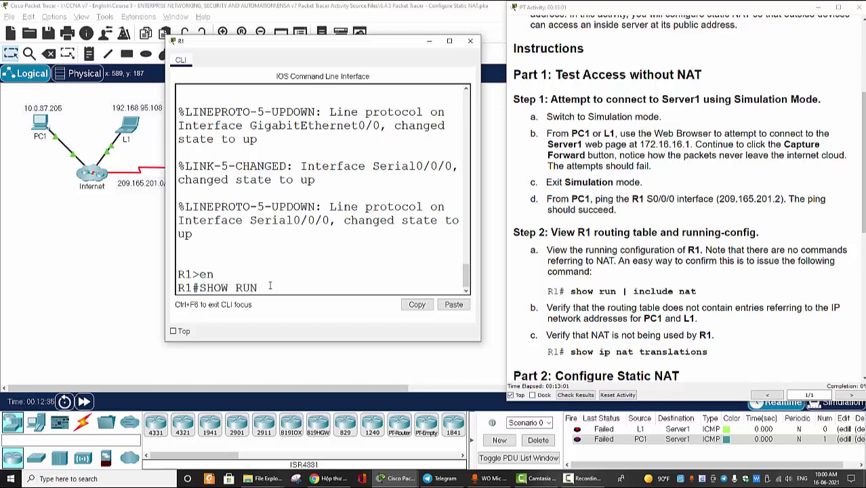
text(| inclide)
key(BackSpace)
key(BackSpace)
text(ude nat)
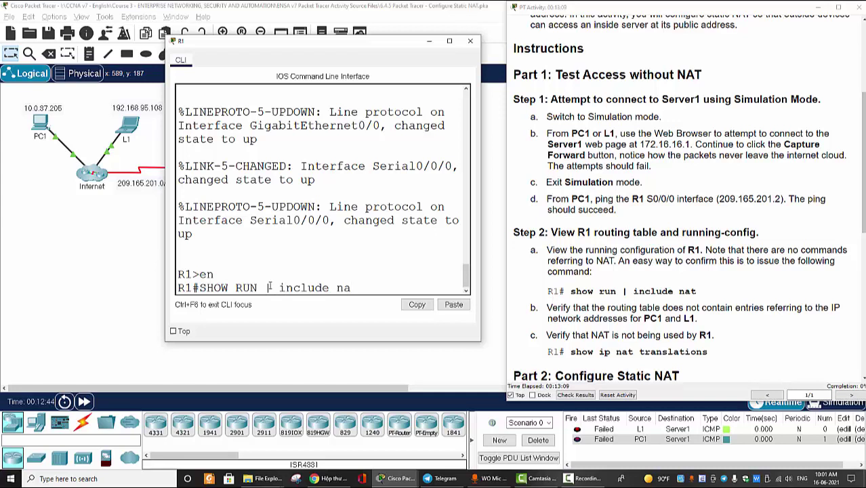
key(Return)
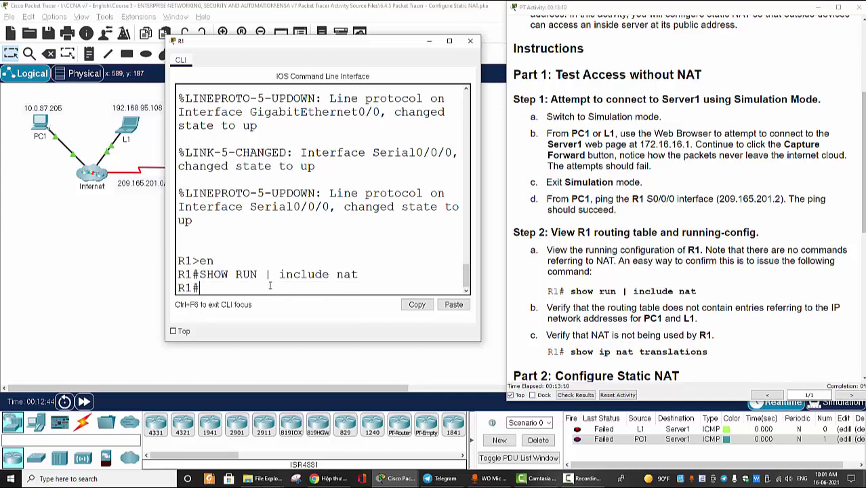
- Run show ip nat translations on R1, showing no translations yet
click(96, 222)
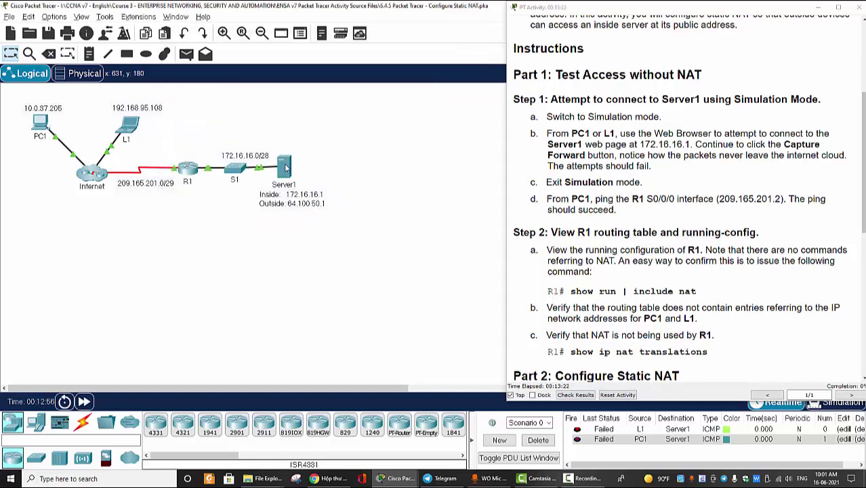
click(192, 172)
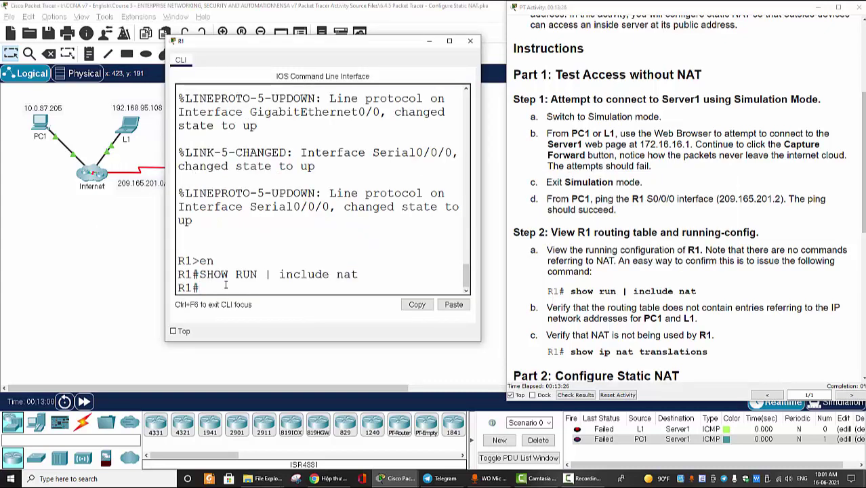
text(show ip nat tra)
key(Tab)
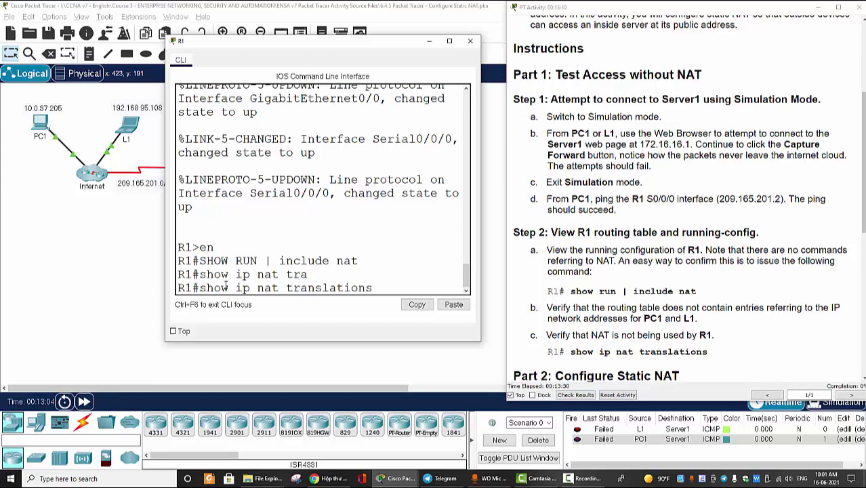
text(\)
key(BackSpace)
key(Return)
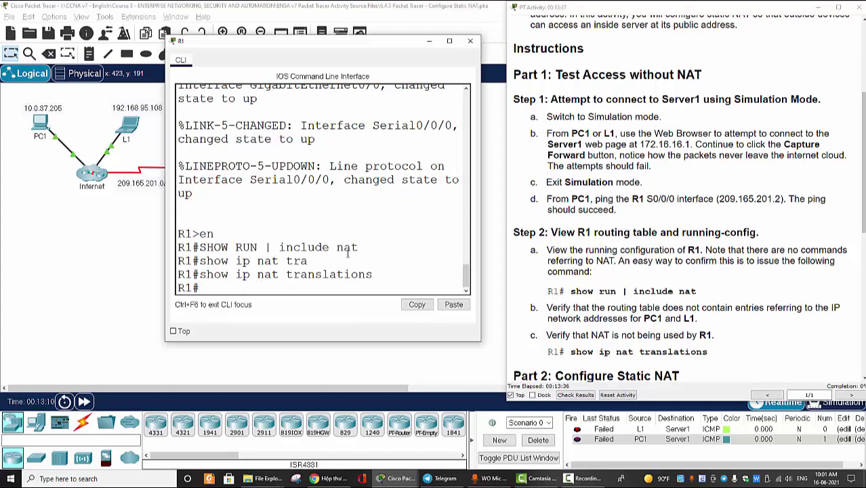
- Close R1's console and read the static NAT step in the activity instructions
key(alt+F4)
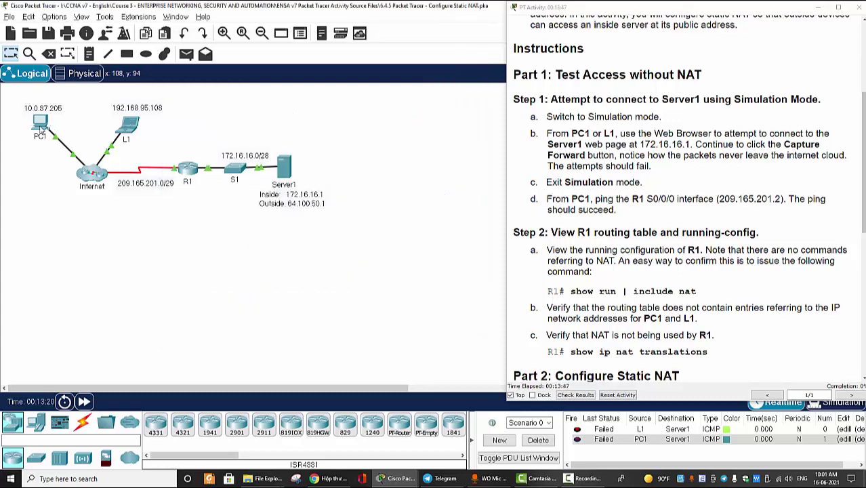
drag(22, 97, 169, 136)
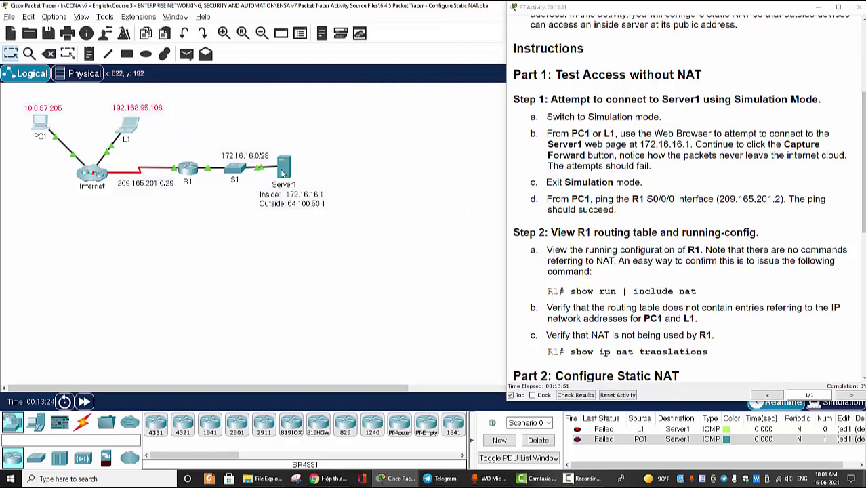
scroll(664, 332, down, 5)
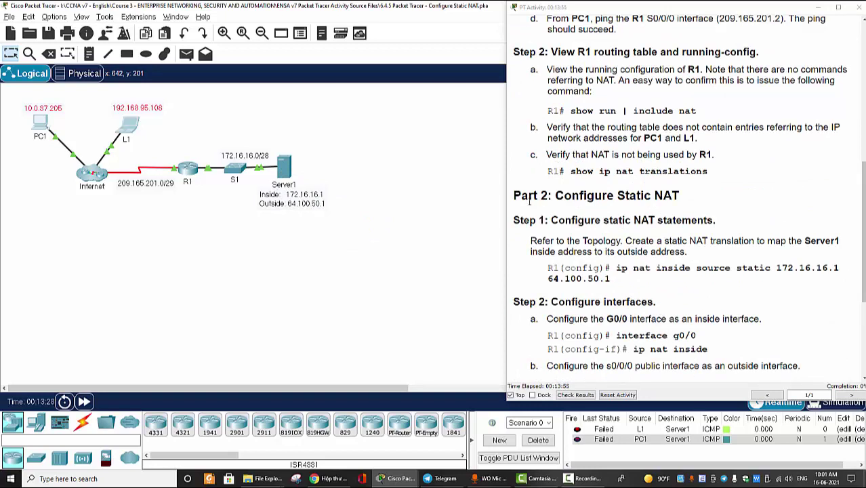
drag(519, 220, 720, 230)
click(691, 252)
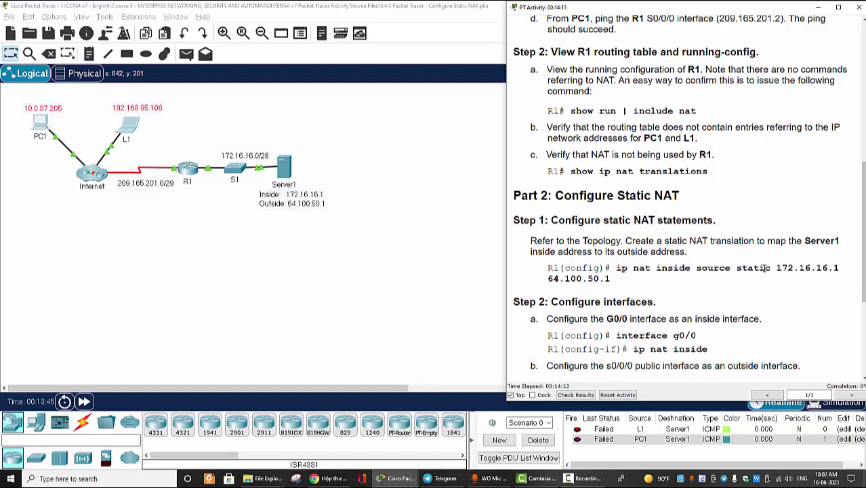
- Locate 172.16.16.1 and 64.100.50.1 and select the full ip nat inside source static command
drag(771, 267, 815, 277)
drag(548, 278, 612, 287)
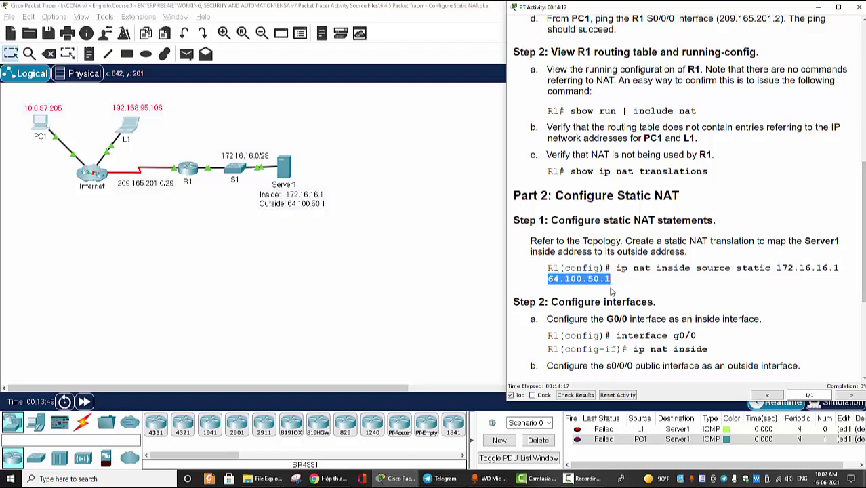
click(607, 291)
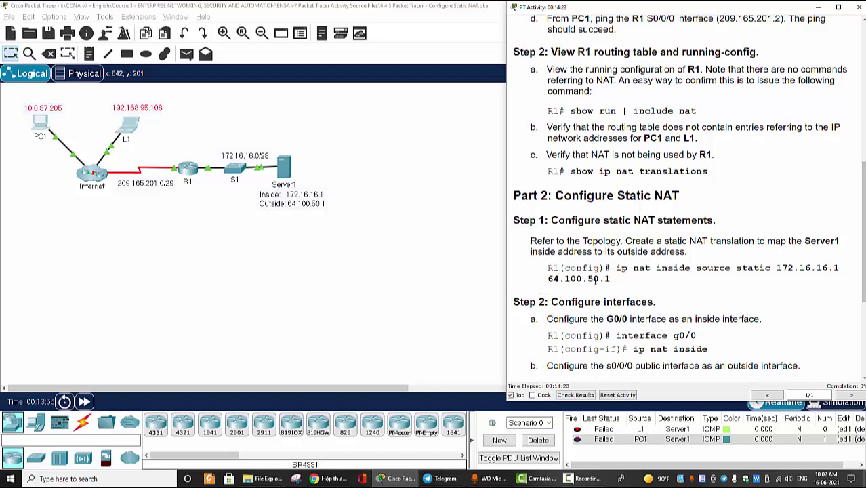
triple_click(623, 293)
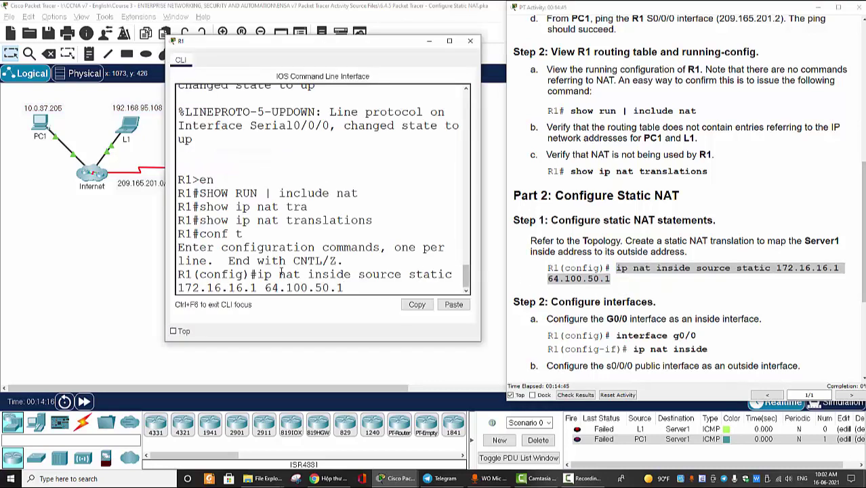
- Run ip nat inside source static 172.16.16.1 64.100.50.1 on R1
drag(258, 275, 453, 274)
click(429, 276)
click(256, 288)
drag(256, 288, 164, 290)
drag(265, 286, 347, 286)
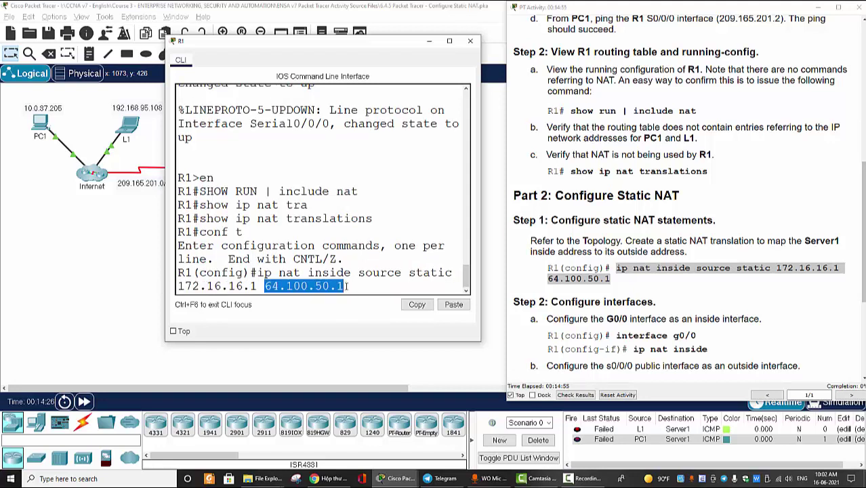
click(353, 287)
key(Return)
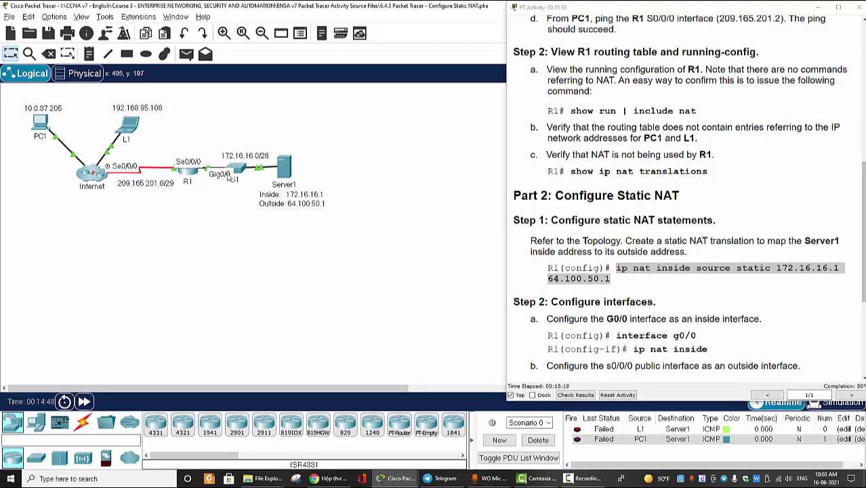
- Set R1's G0/0 as the NAT inside interface
click(186, 171)
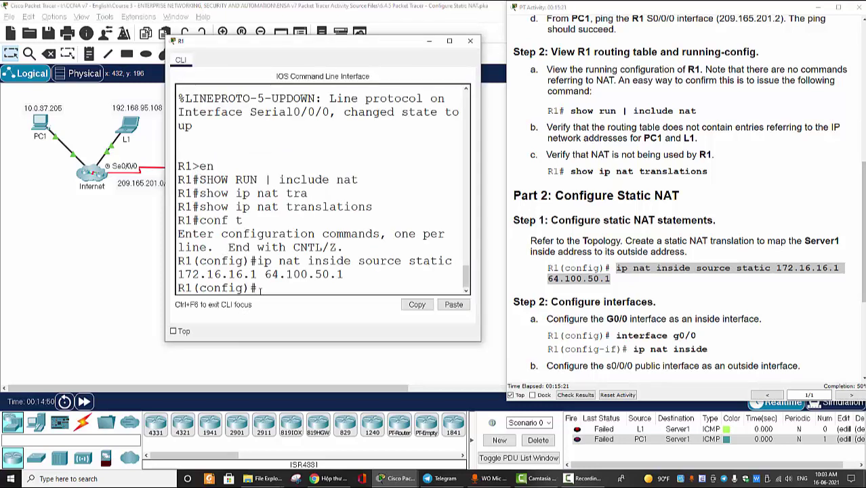
text(IN)
text(t g0)
text(/0)
key(Return)
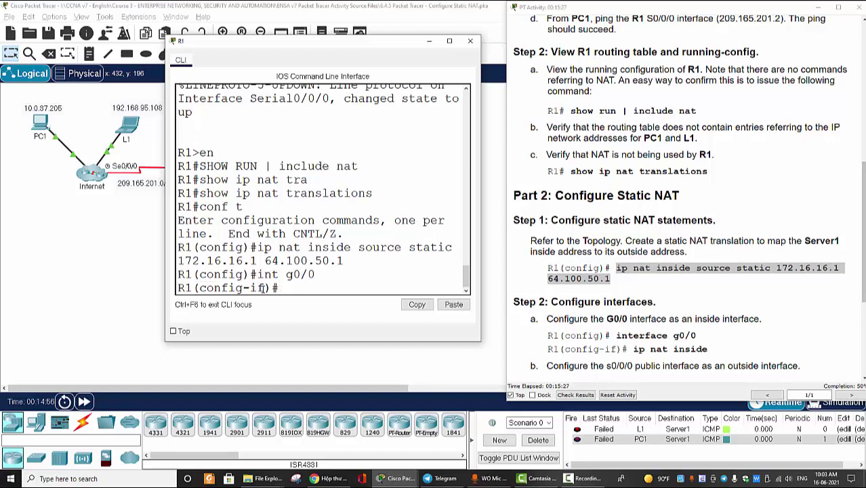
text(ip nat inside)
key(Return)
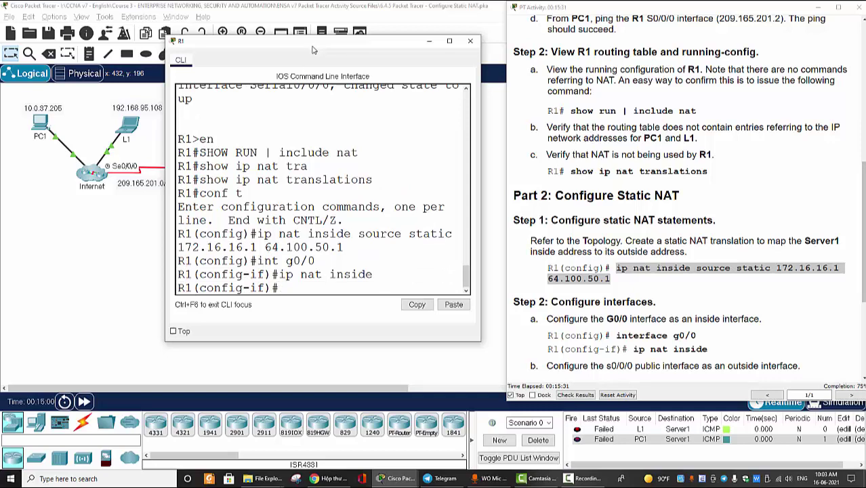
- Set R1's S0/0/0 as the NAT outside interface and review the interface NAT commands
drag(313, 50, 380, 44)
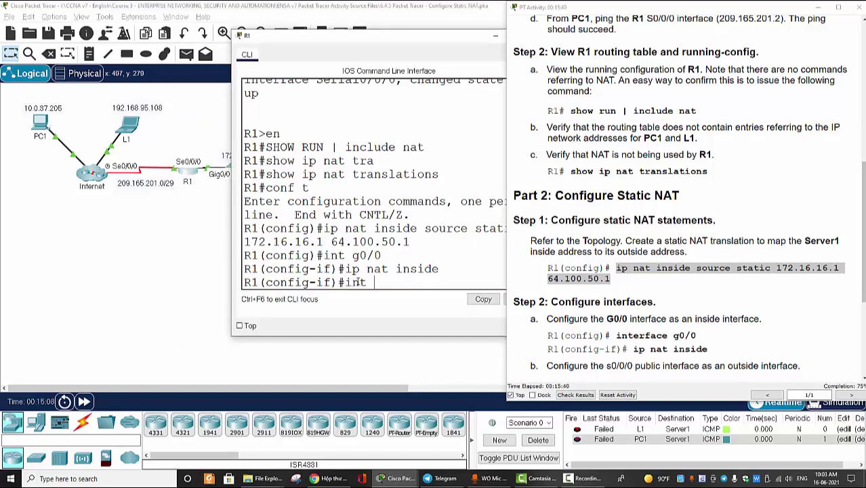
text(0/0/0)
key(Return)
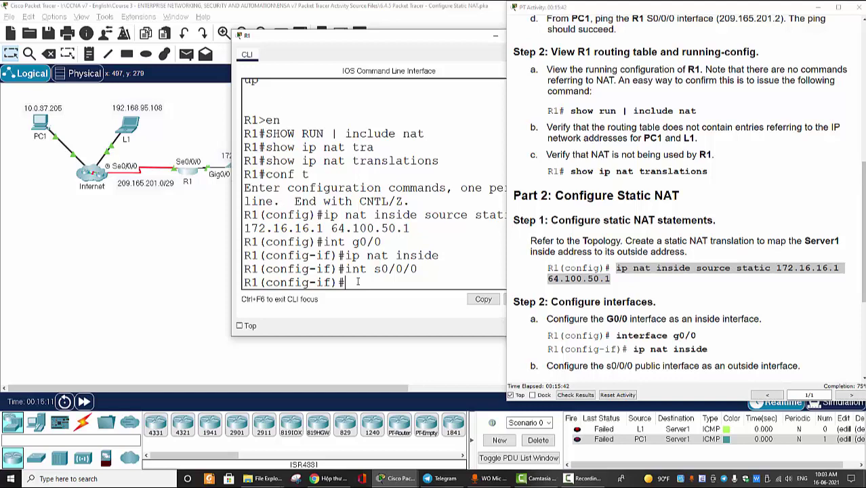
text(ip nat out)
key(Tab)
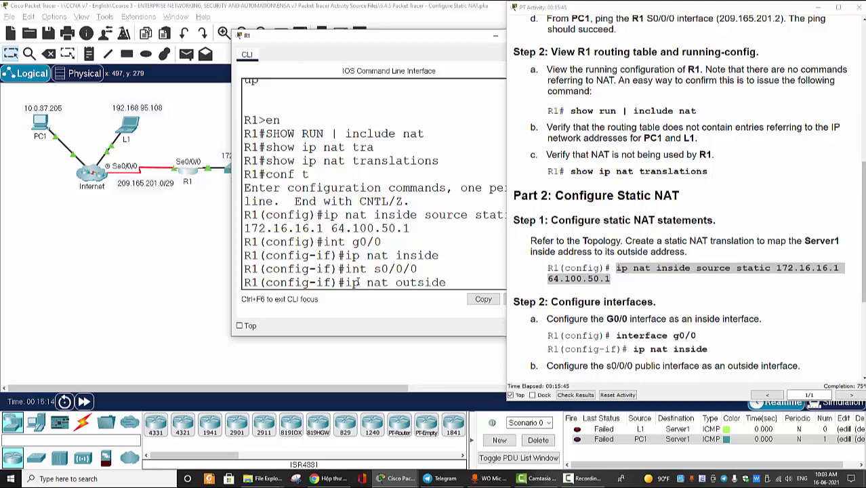
key(Return)
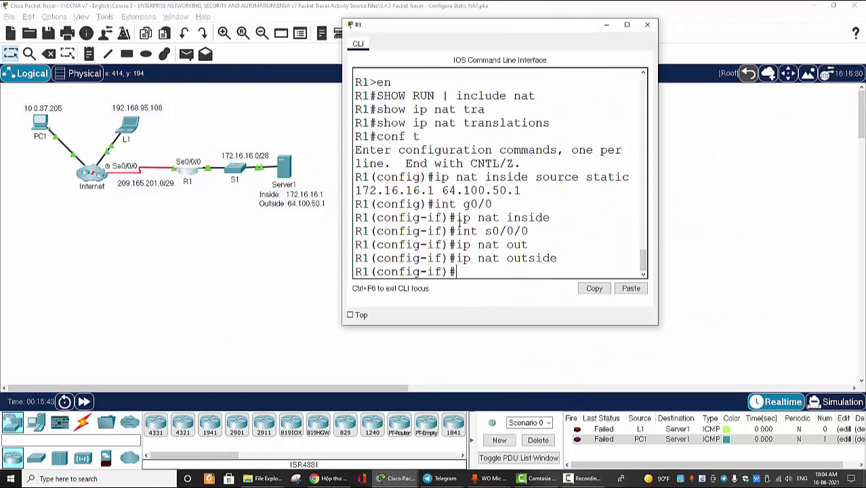
drag(459, 221, 570, 261)
- Review the ip nat inside and ip nat outside lines in R1's CLI
drag(463, 218, 552, 219)
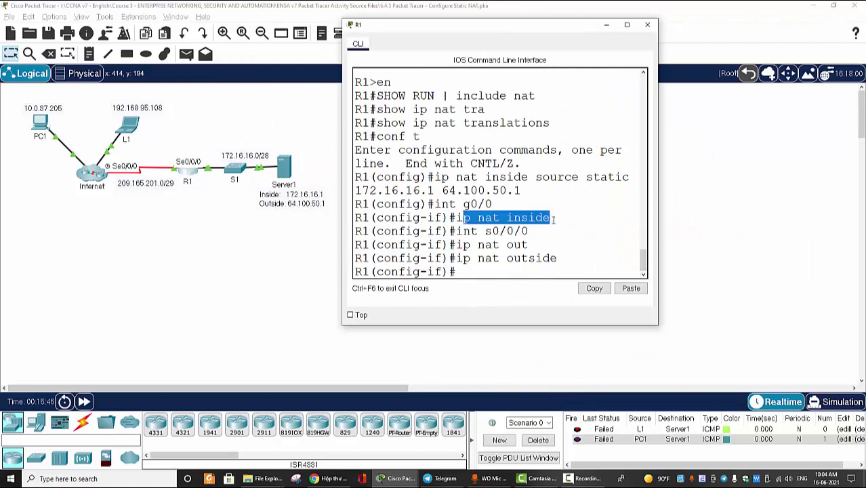
drag(458, 258, 565, 258)
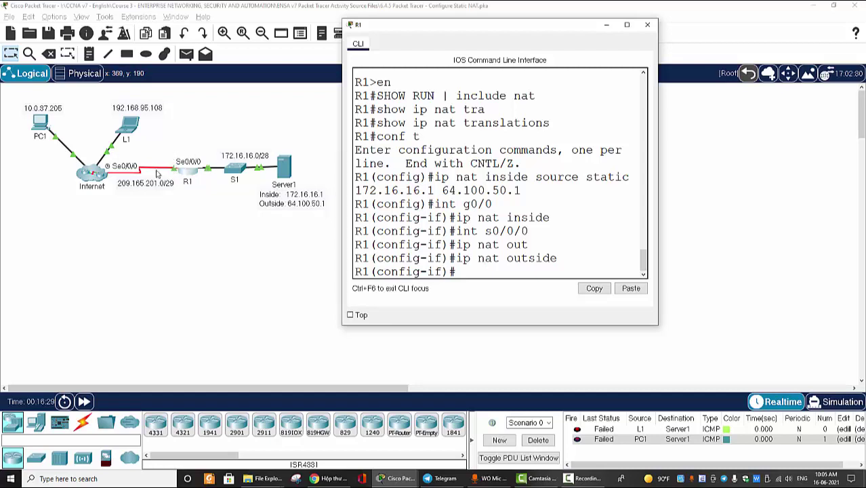
- Bring the topology forward and add a test ping from L1 to Server1
click(230, 232)
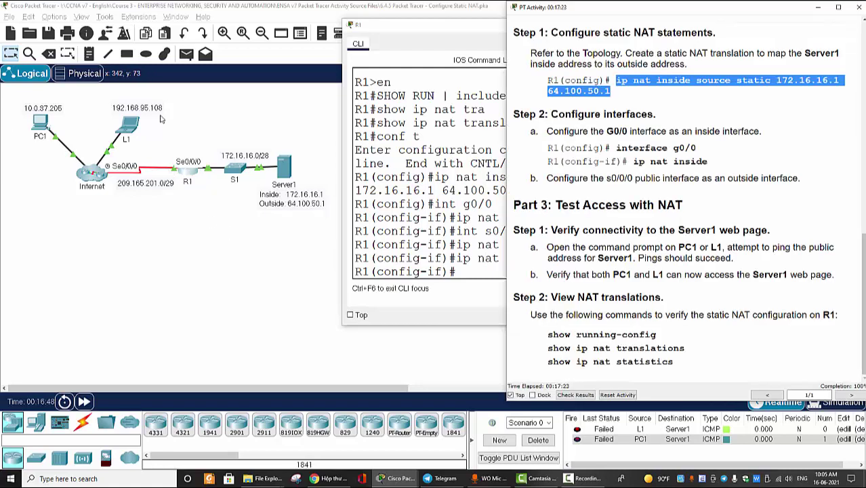
click(230, 95)
click(186, 54)
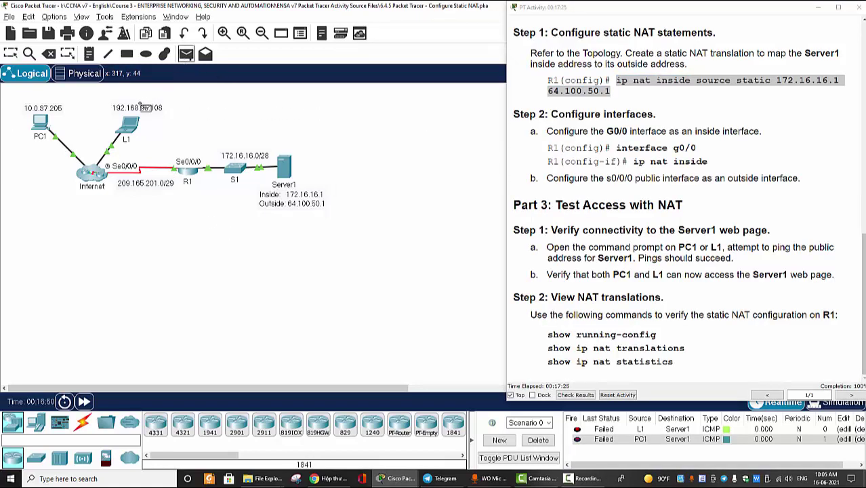
click(128, 125)
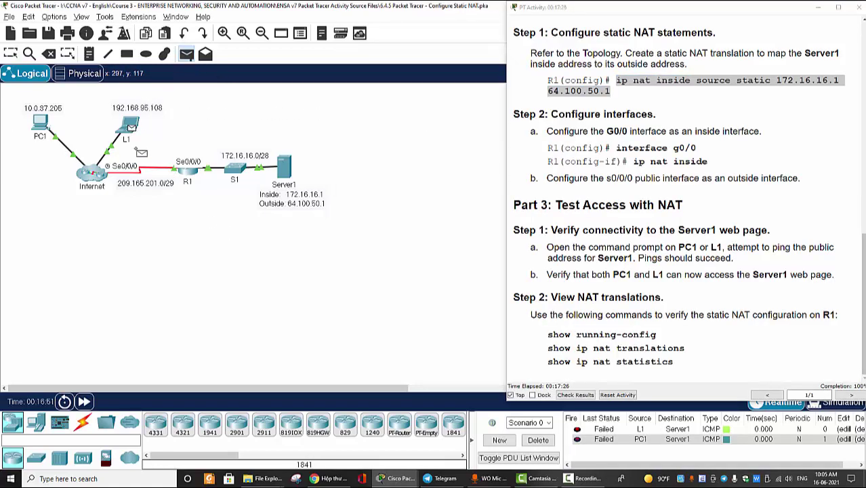
click(282, 172)
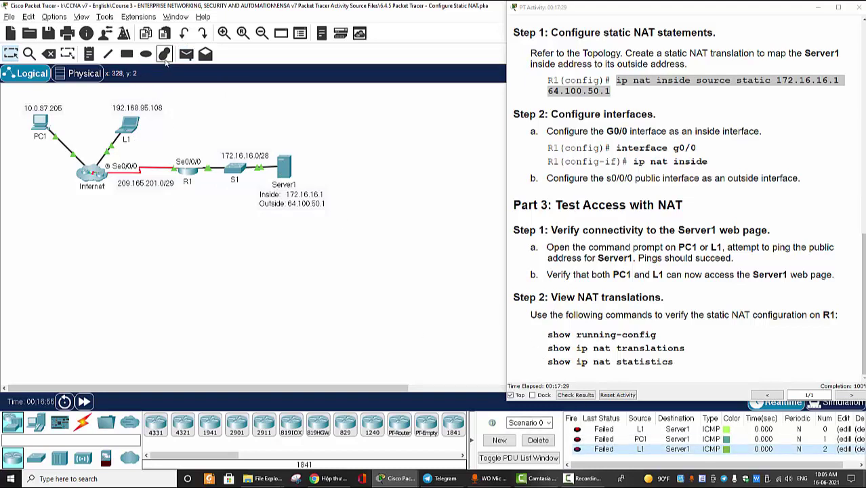
- Add two more L1-to-Server1 test pings, selecting the third entry in the PDU list
click(187, 53)
click(129, 126)
click(283, 168)
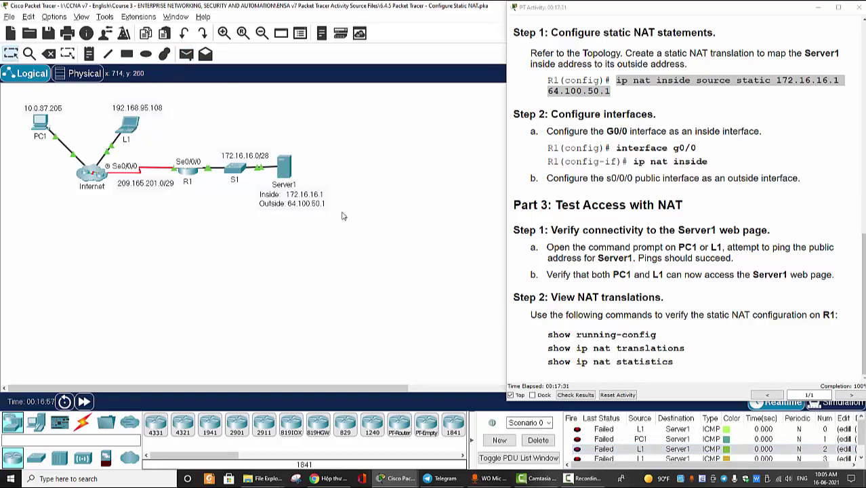
click(638, 450)
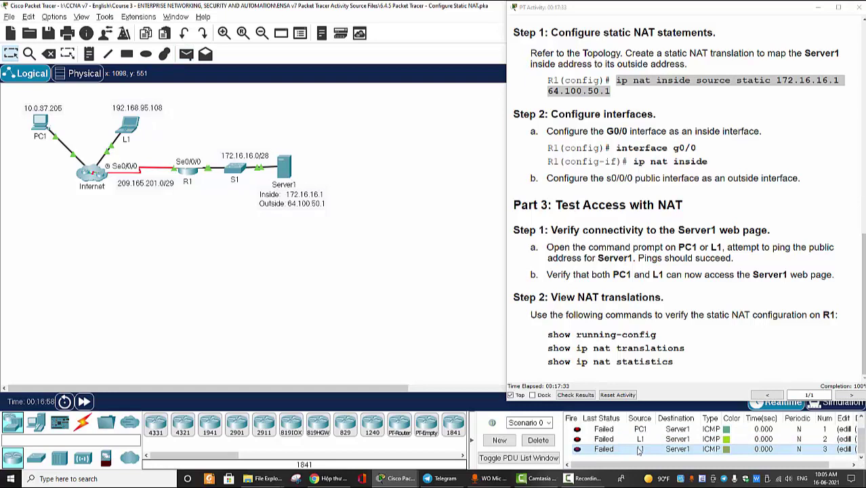
click(186, 54)
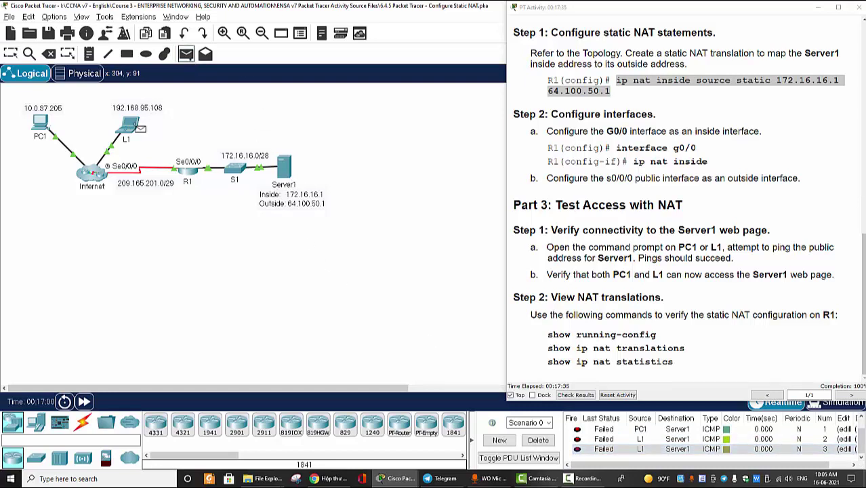
click(129, 126)
click(283, 169)
click(668, 441)
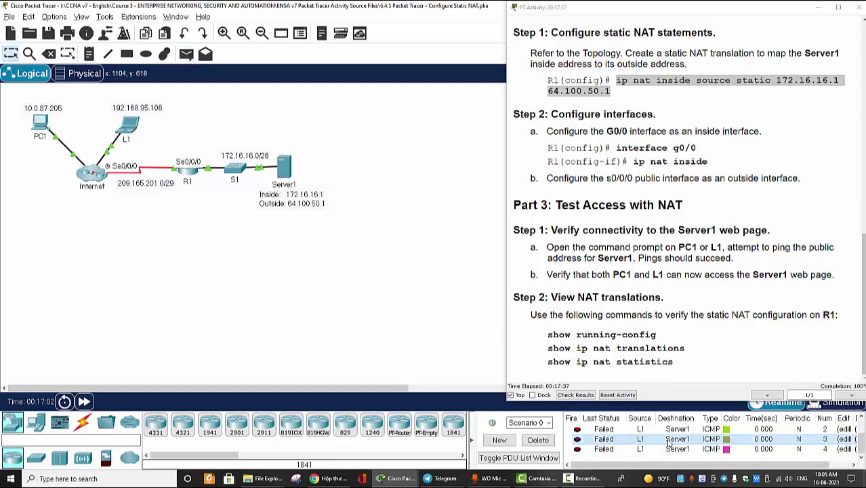
- Add the PC1-to-Server1 test packet and scroll the list to its Failed Num 5 row
click(186, 54)
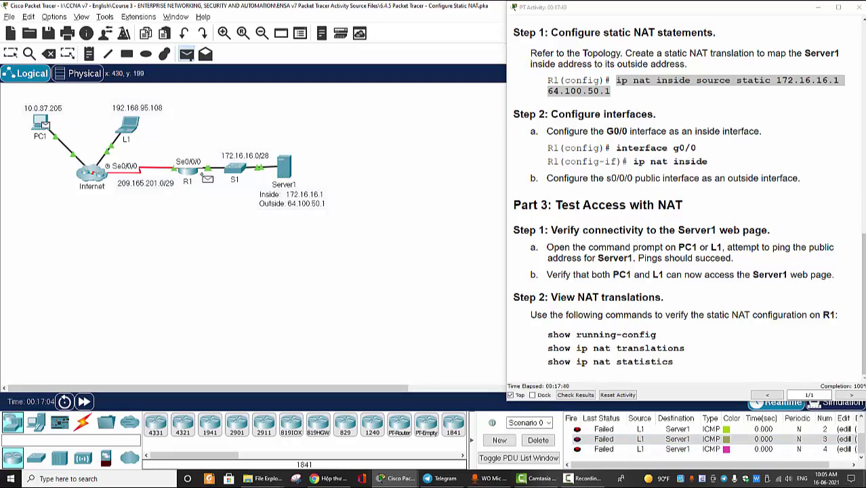
click(284, 169)
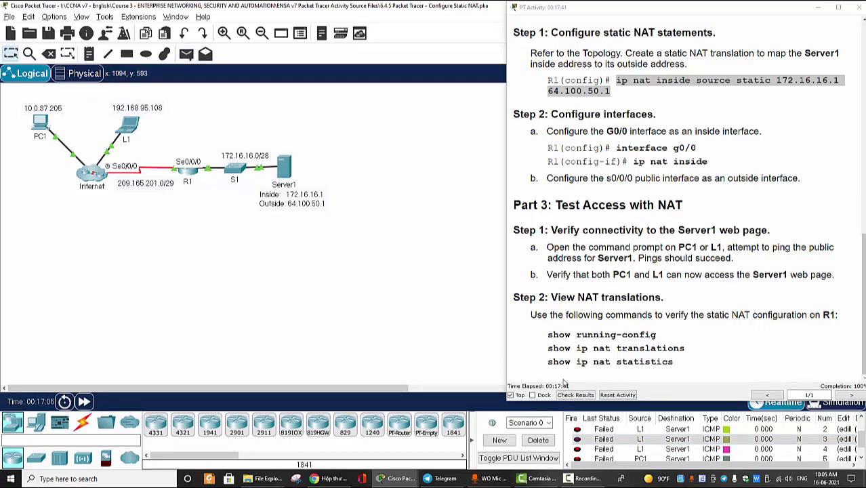
click(645, 459)
scroll(187, 176, down, 1)
scroll(188, 175, up, 1)
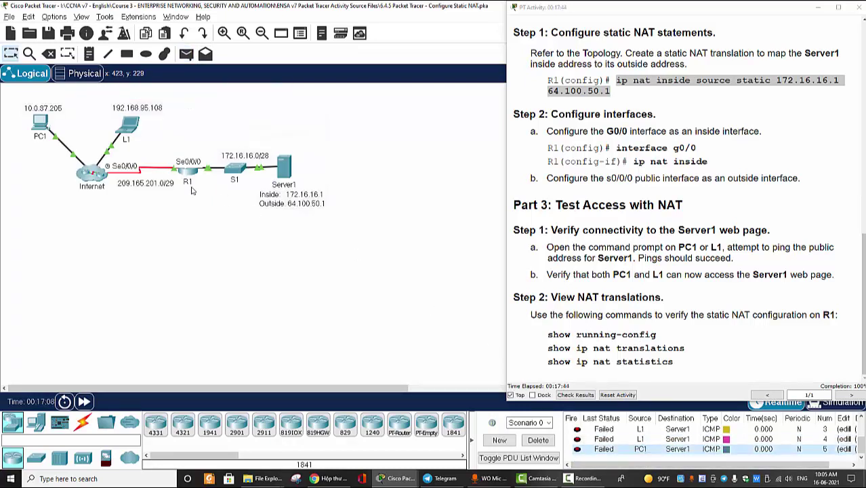
click(189, 173)
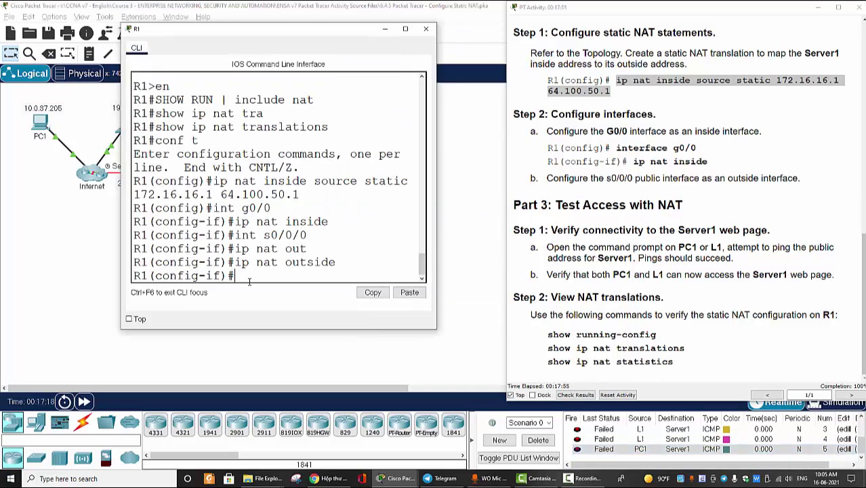
drag(235, 222, 333, 231)
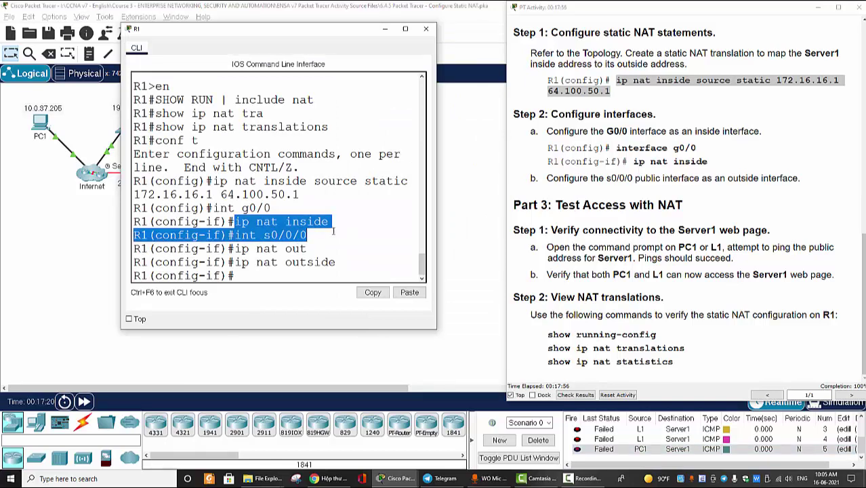
click(277, 262)
drag(278, 262, 342, 261)
click(307, 279)
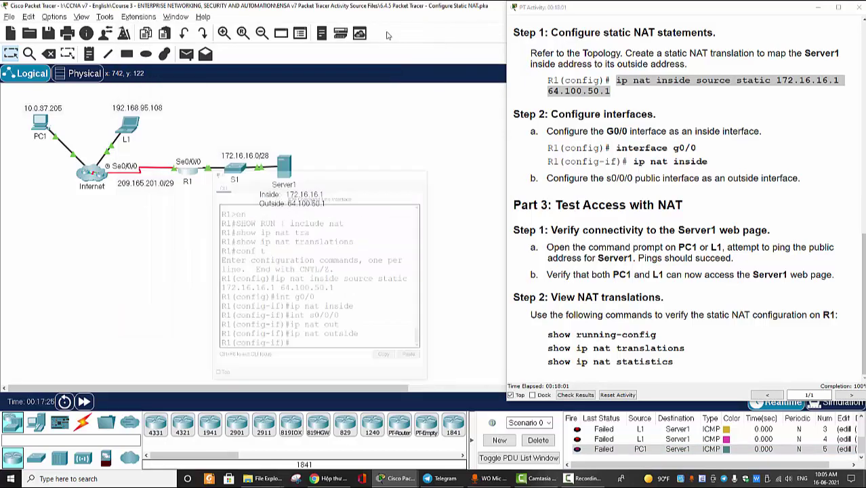
click(426, 28)
click(726, 449)
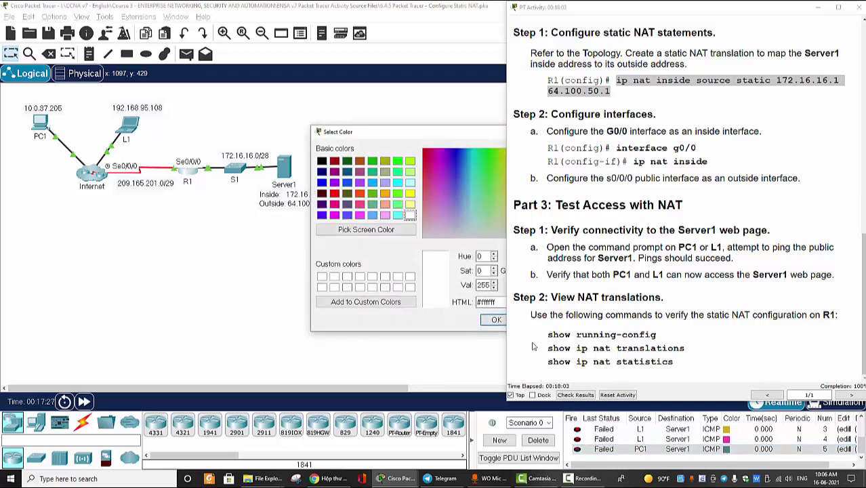
key(Escape)
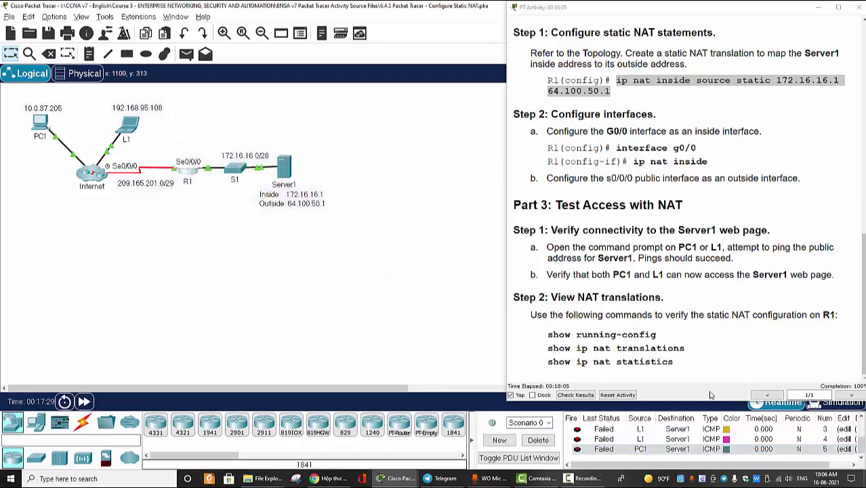
drag(751, 466, 630, 473)
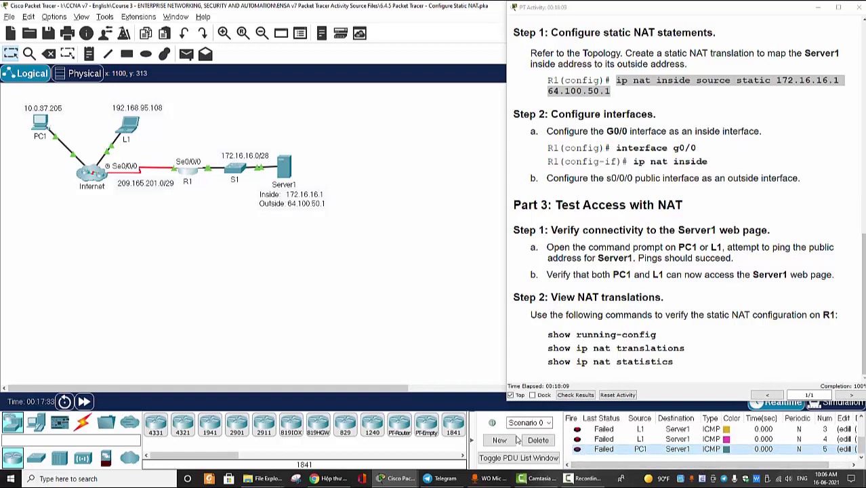
- Ping 64.100.50.1 from L1's command prompt, getting replies after one timeout
click(120, 126)
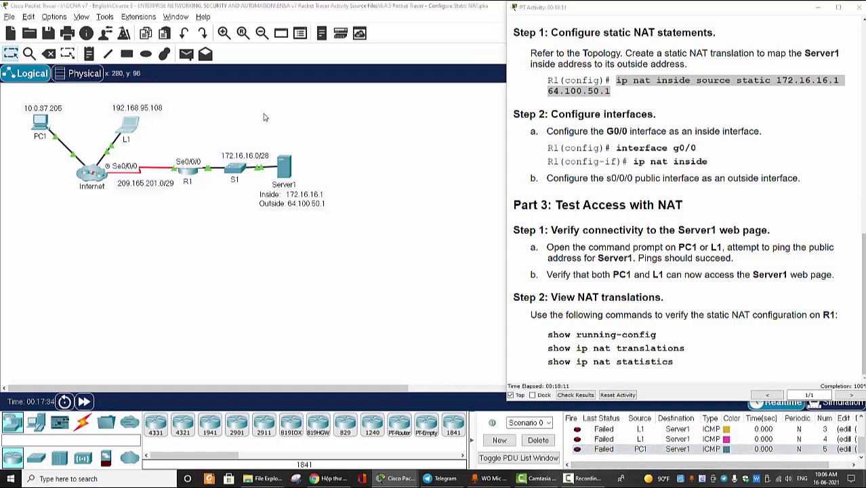
drag(423, 65, 222, 66)
click(291, 120)
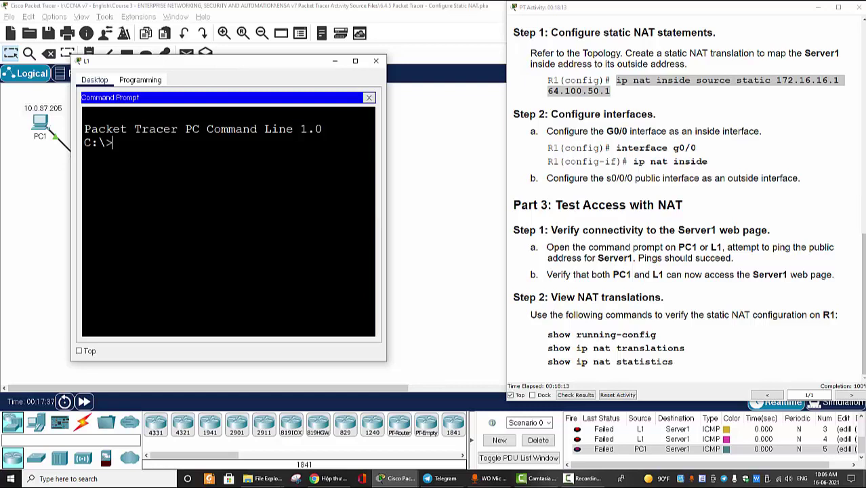
text(ping)
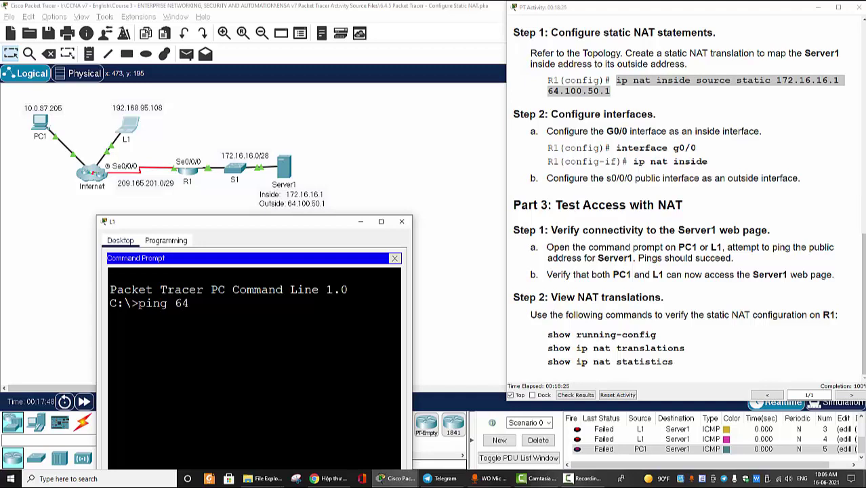
text(64.100.50.1)
key(Return)
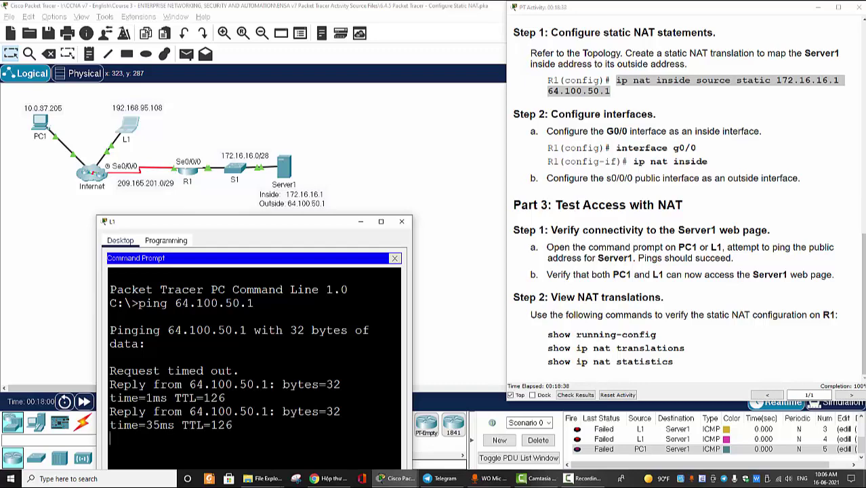
- Ping 64.100.50.1 from PC1's command prompt, get replies, then close PC1's window
click(40, 123)
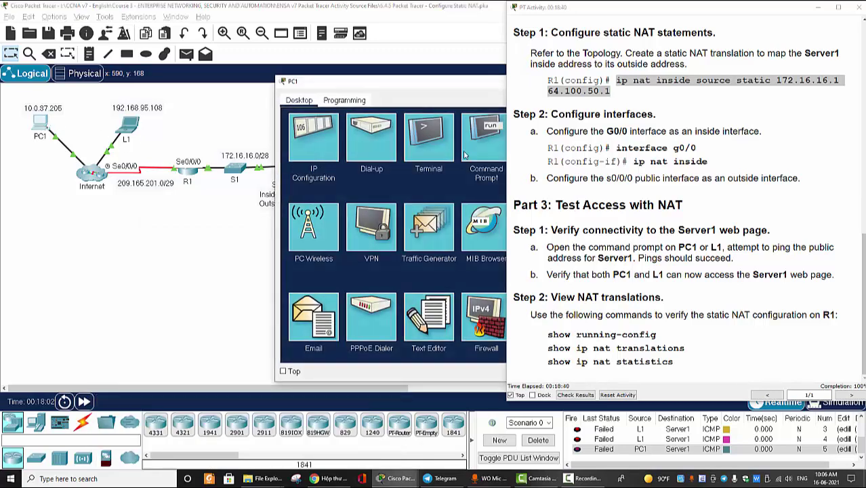
click(488, 150)
drag(426, 93, 242, 111)
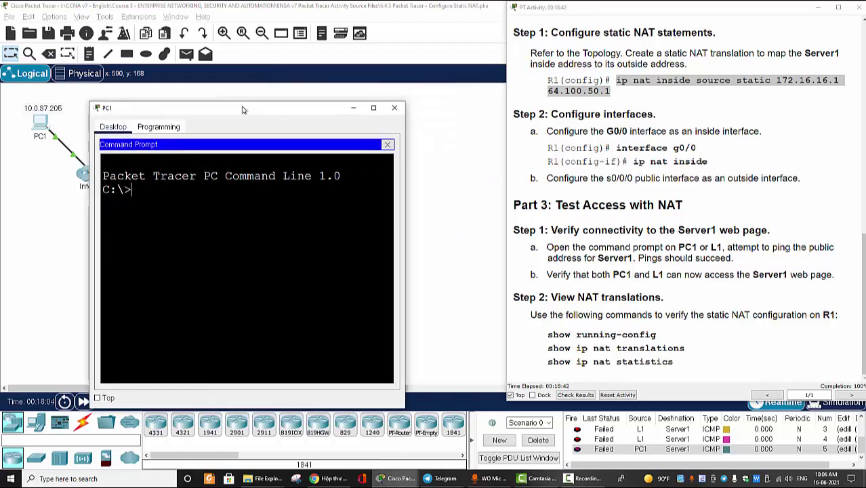
text(ping )
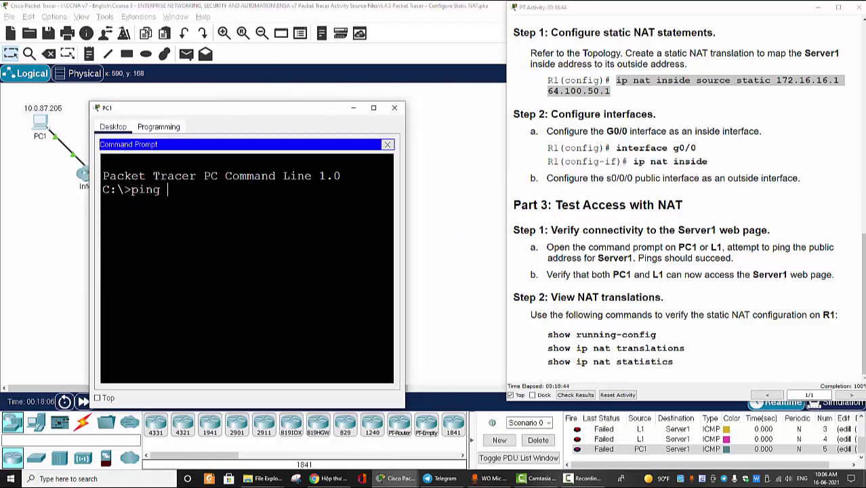
text(64.100.50.1)
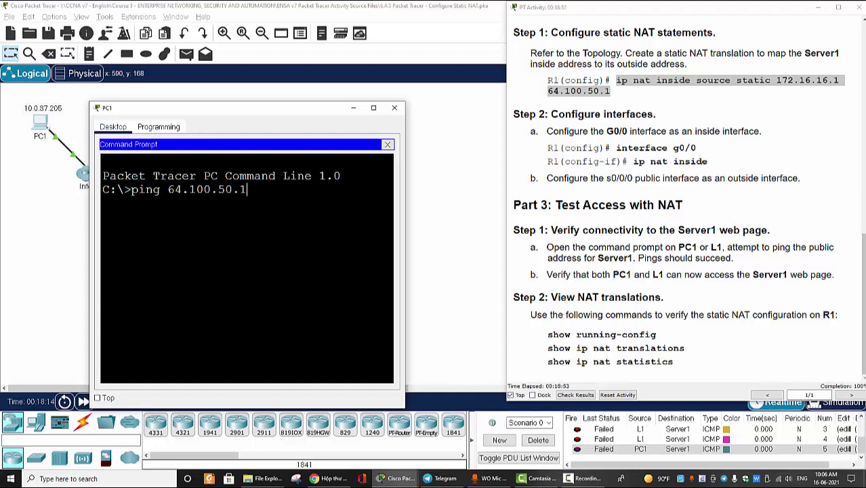
key(Return)
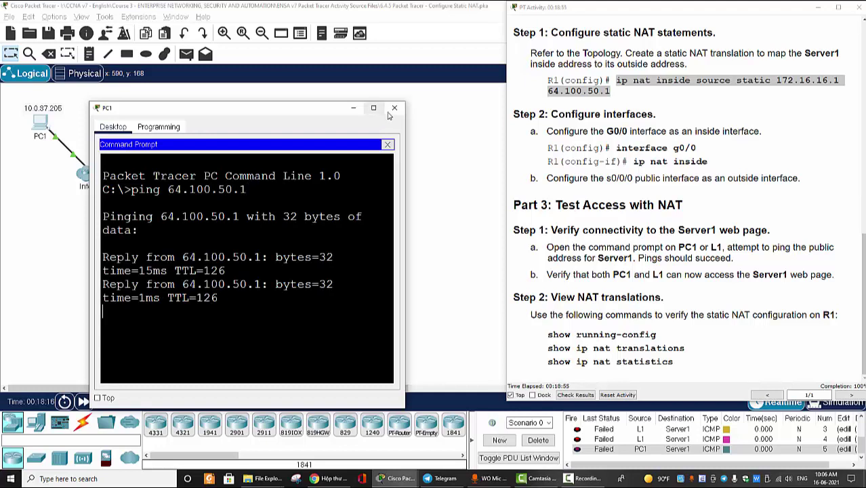
click(395, 108)
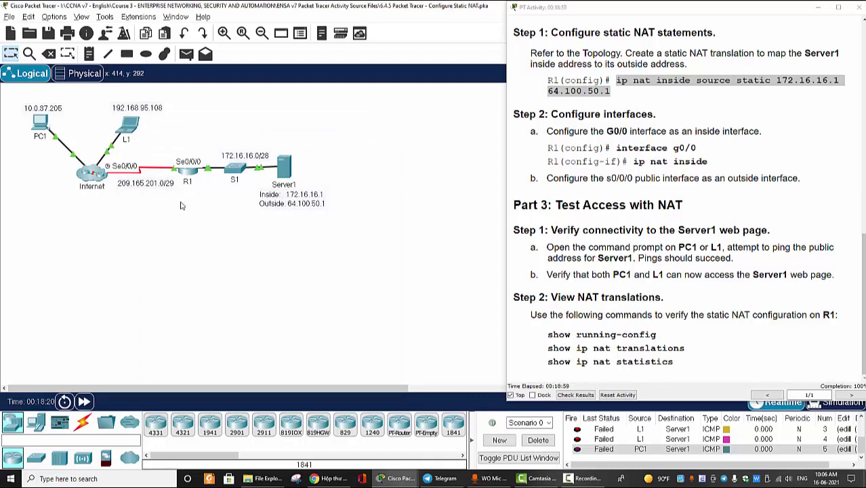
mouse_move(288, 171)
- Browse from PC1 to 64.100.50.1, load the 'Welcome to Server1!' page, then close the window
click(39, 127)
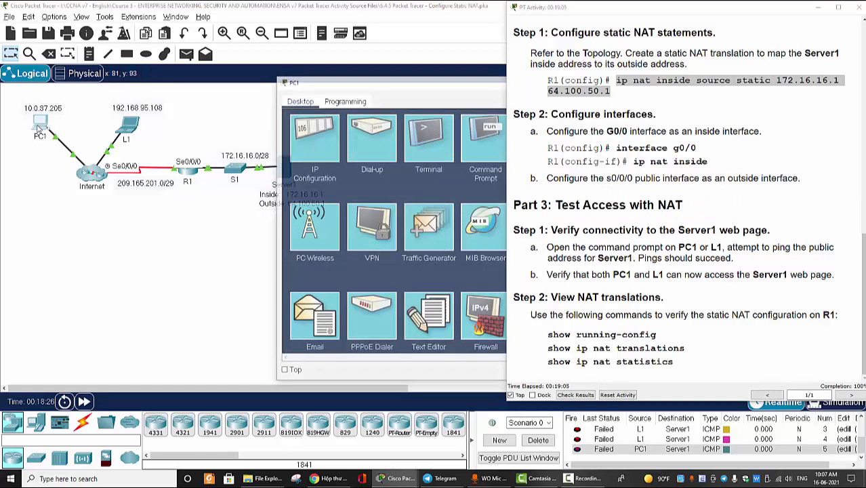
drag(439, 85, 181, 106)
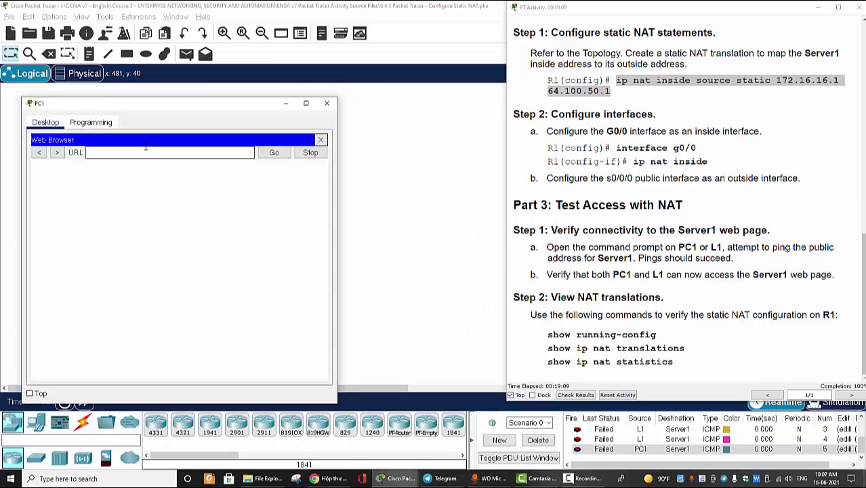
text(64.100.50.1)
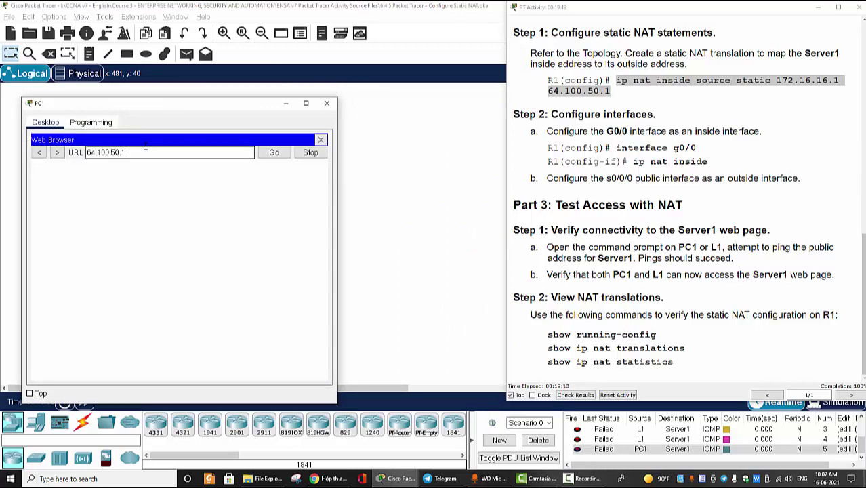
key(Return)
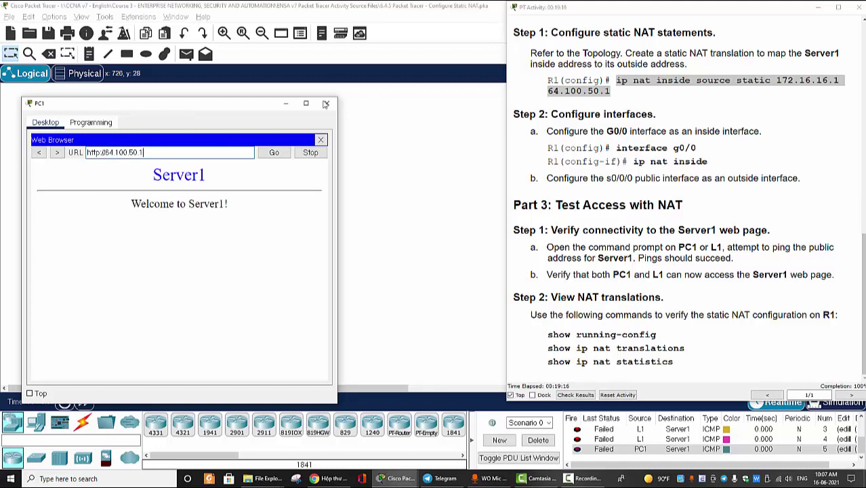
click(326, 104)
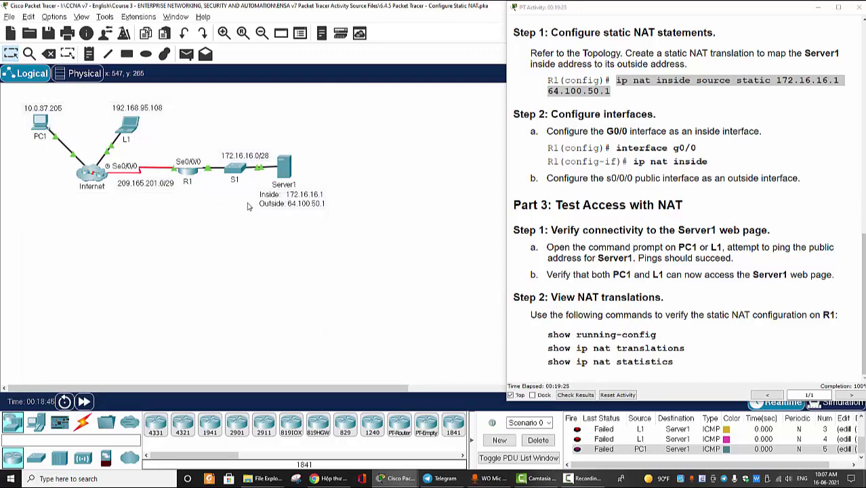
- Return R1 to the privileged prompt and run show ip nat statistics
click(186, 172)
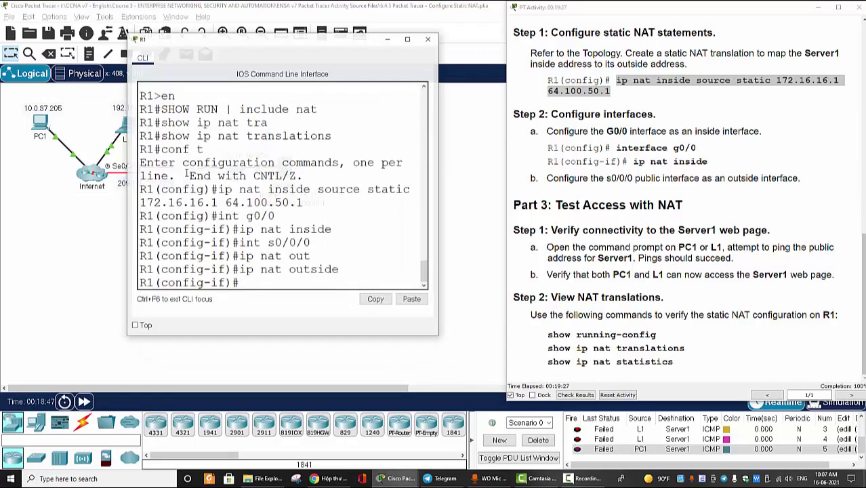
key(ctrl+z)
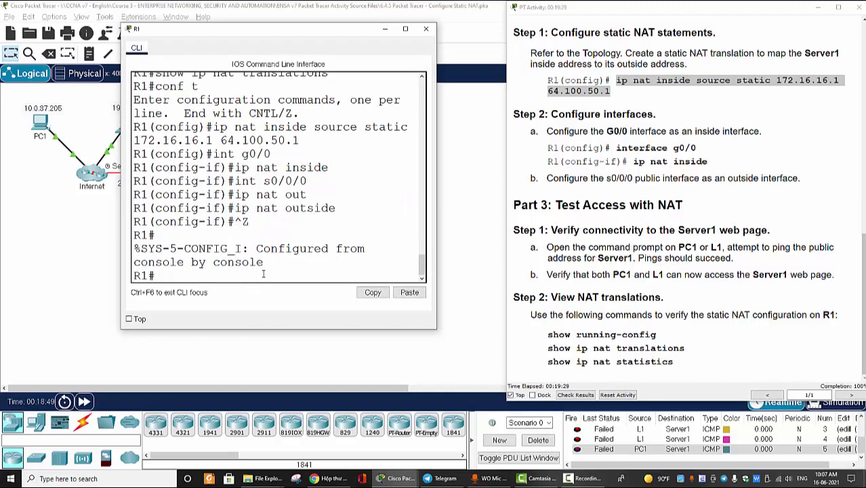
key(Return)
key(Return)
key(Return)
key(Return)
text(sho)
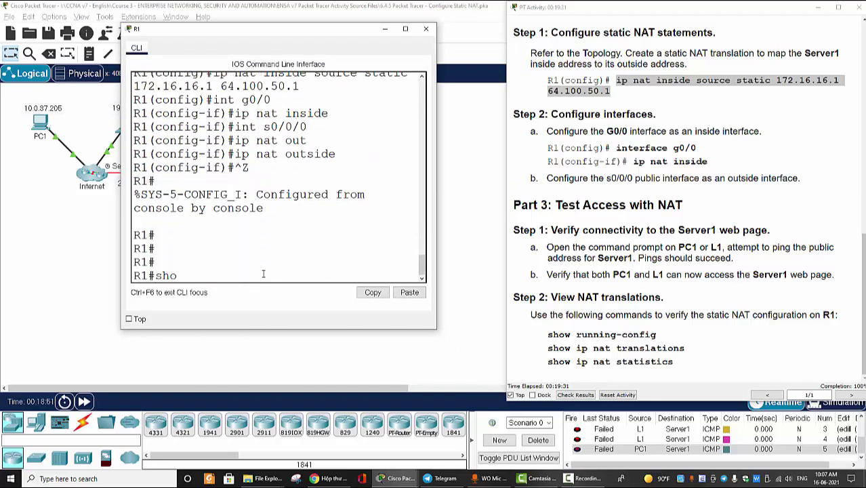
text(w ip nat st s)
key(Tab)
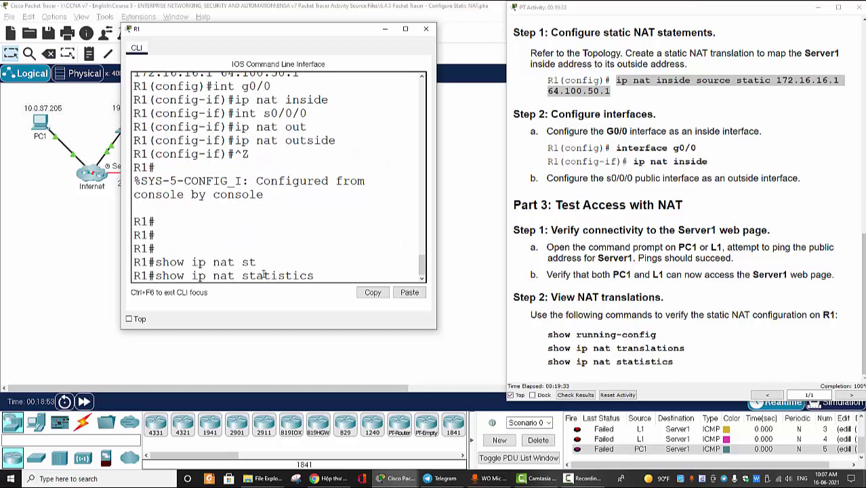
key(Return)
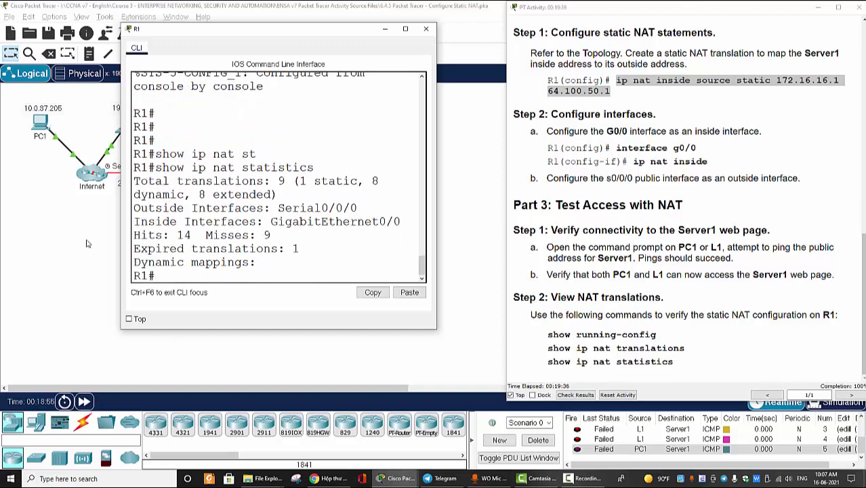
- Widen the console and highlight 9 total, 8 dynamic translations, Serial0/0/0 outside, GigabitEthernet0/0 inside
drag(121, 208, 1, 209)
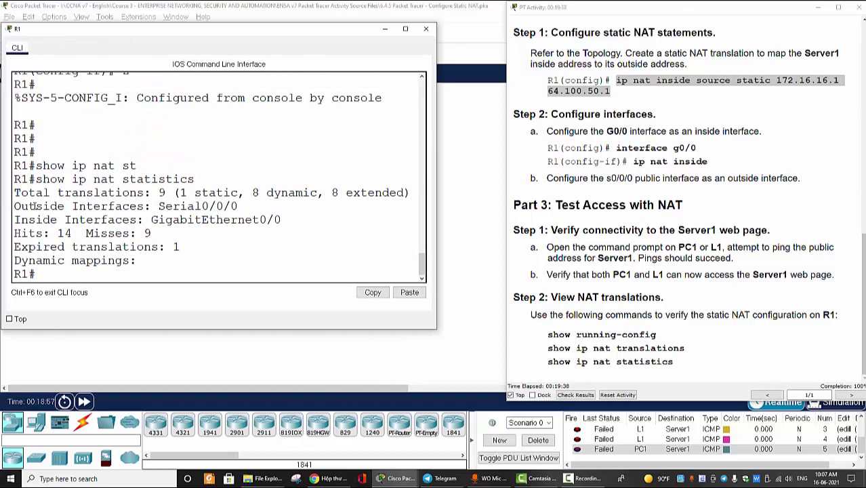
drag(158, 193, 36, 193)
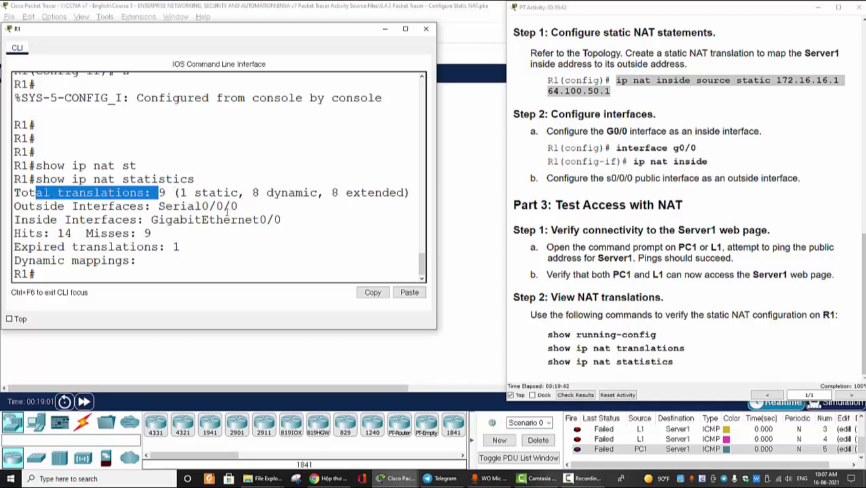
drag(255, 192, 312, 193)
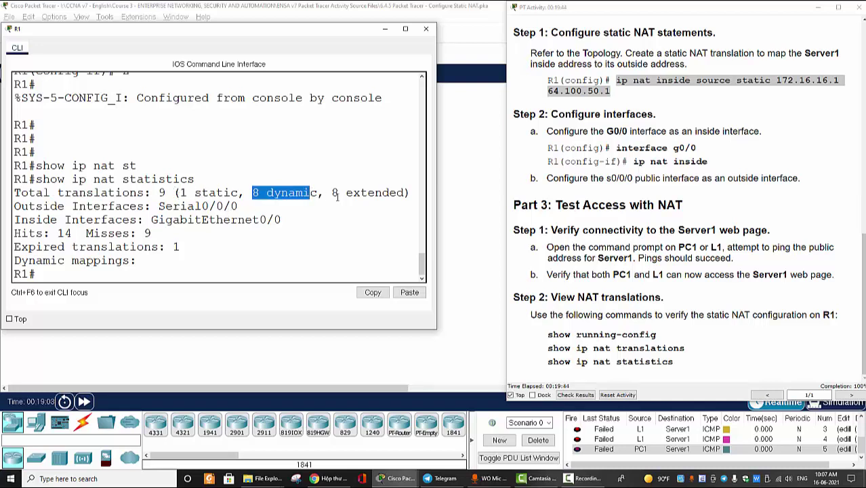
click(336, 195)
drag(156, 203, 239, 206)
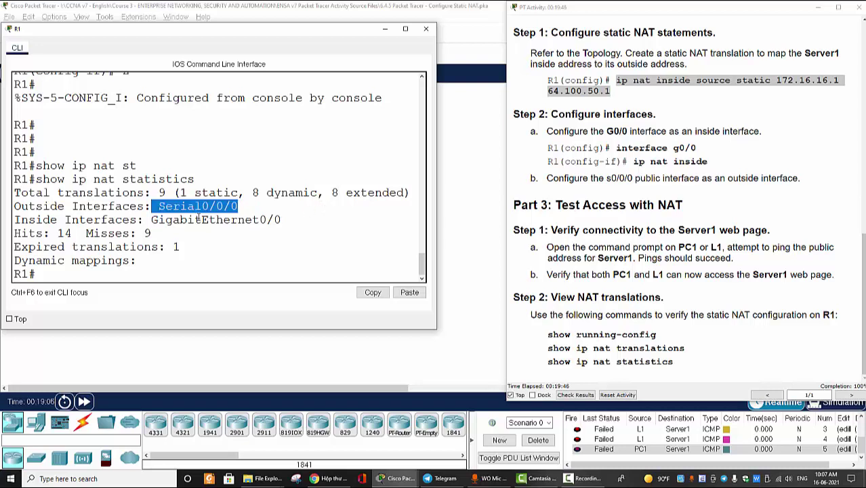
drag(171, 219, 282, 221)
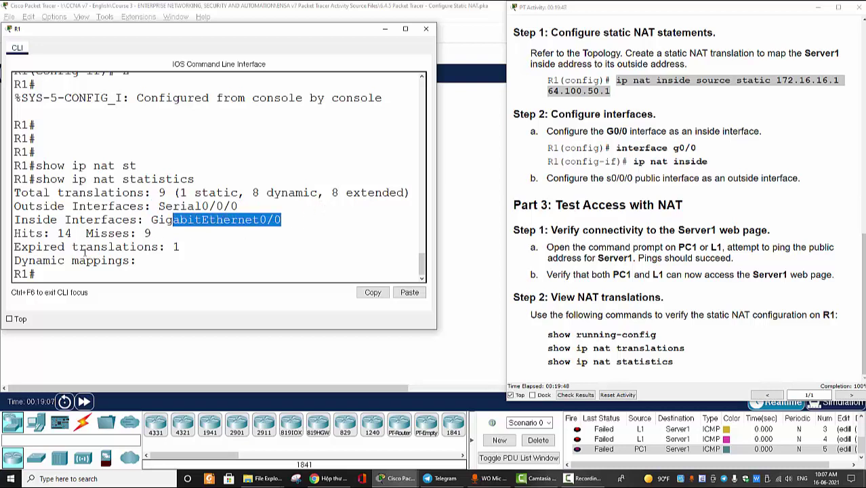
click(90, 277)
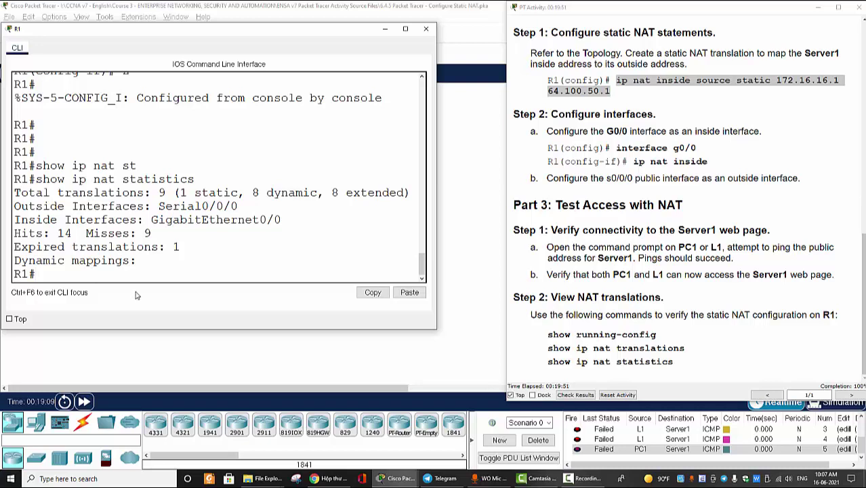
- Run 'show ip nat translations' on R1 by editing the recalled NAT statistics command
key(Up)
key(BackSpace)
key(BackSpace)
key(BackSpace)
key(BackSpace)
key(BackSpace)
key(BackSpace)
key(BackSpace)
key(BackSpace)
key(BackSpace)
key(BackSpace)
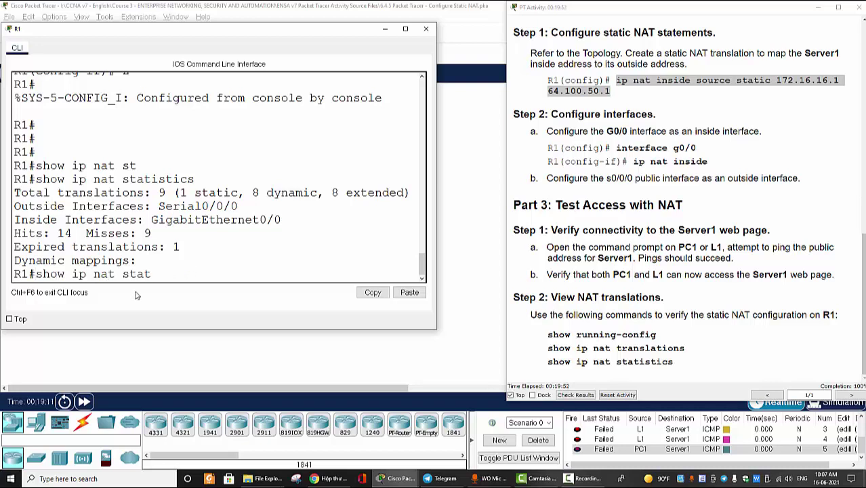
text(tran)
key(Tab)
key(Return)
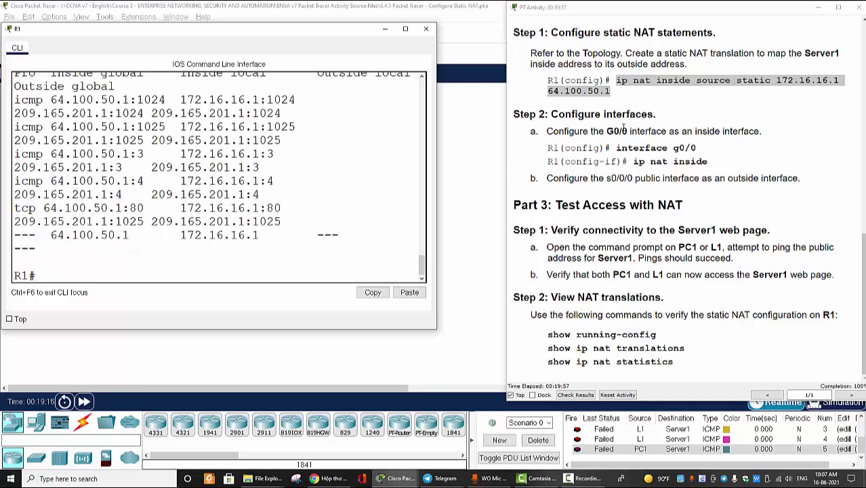
- Widen the CLI window and highlight row one's icmp entry, inside local and inside global 64.100.50.1
drag(436, 154, 658, 183)
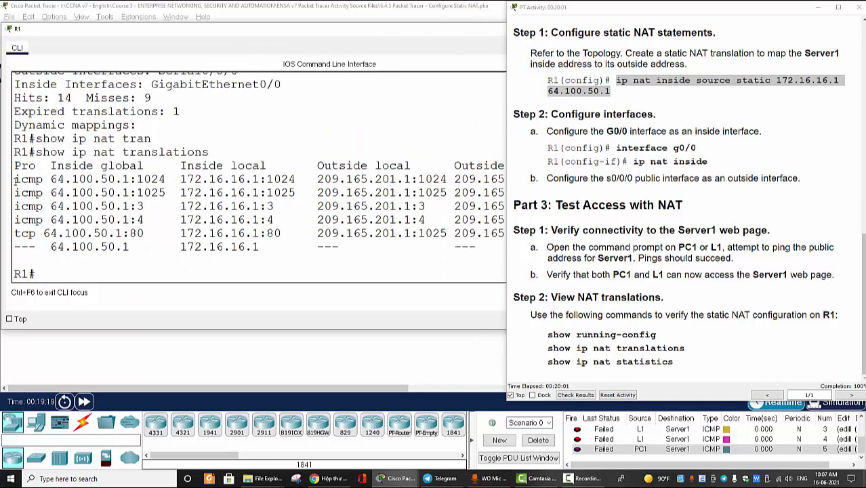
drag(14, 179, 44, 180)
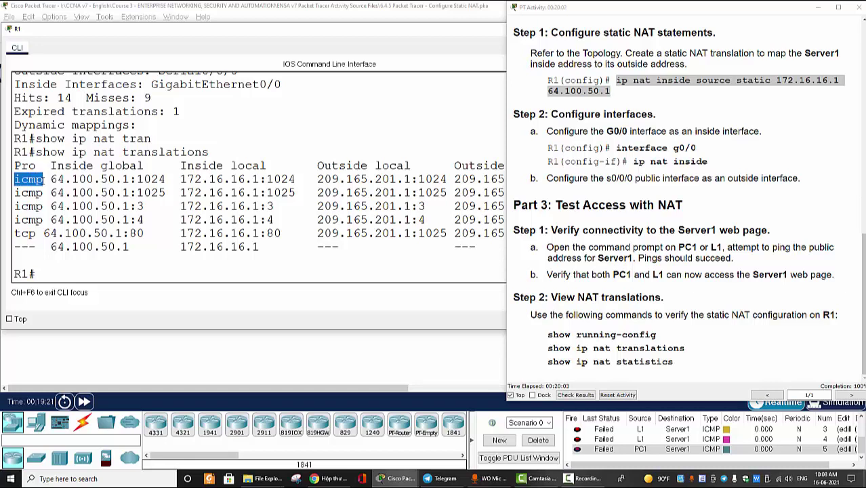
drag(177, 178, 286, 194)
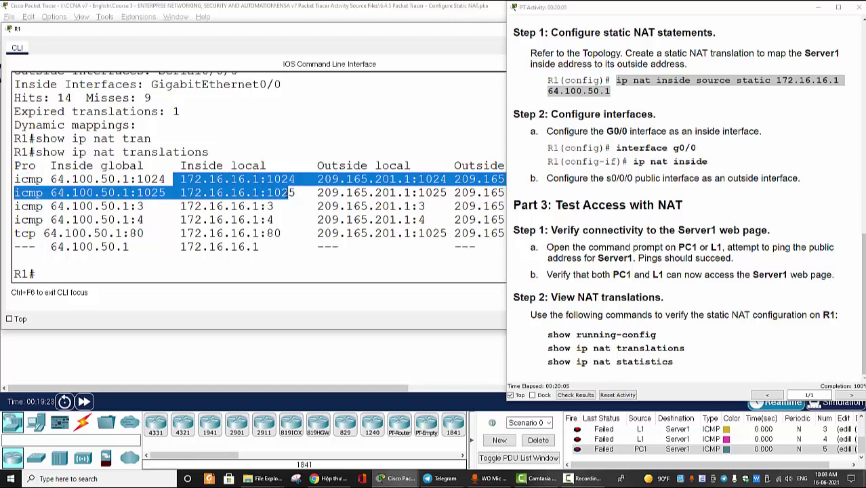
click(244, 219)
drag(180, 179, 225, 180)
click(215, 205)
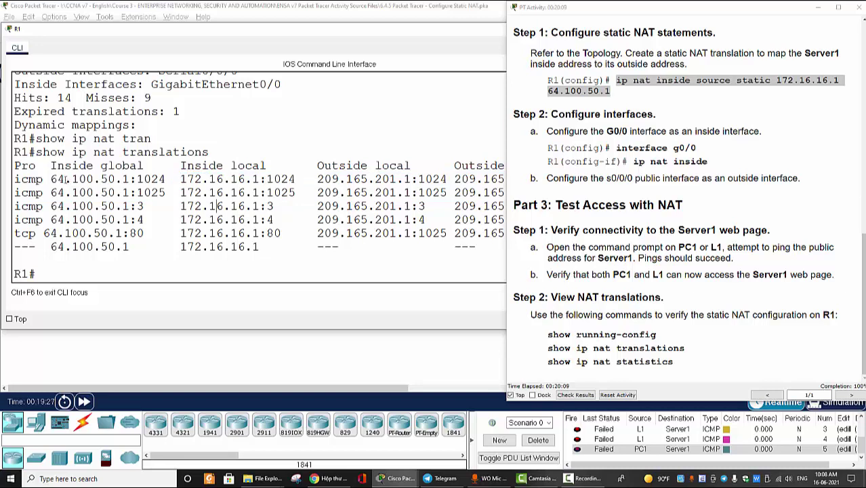
drag(50, 179, 435, 187)
click(183, 246)
- Move the PT Activity window aside and highlight outside global 209.165.201.1, inside 172.16.16.1 and 64.100.50.1
drag(575, 9, 724, 29)
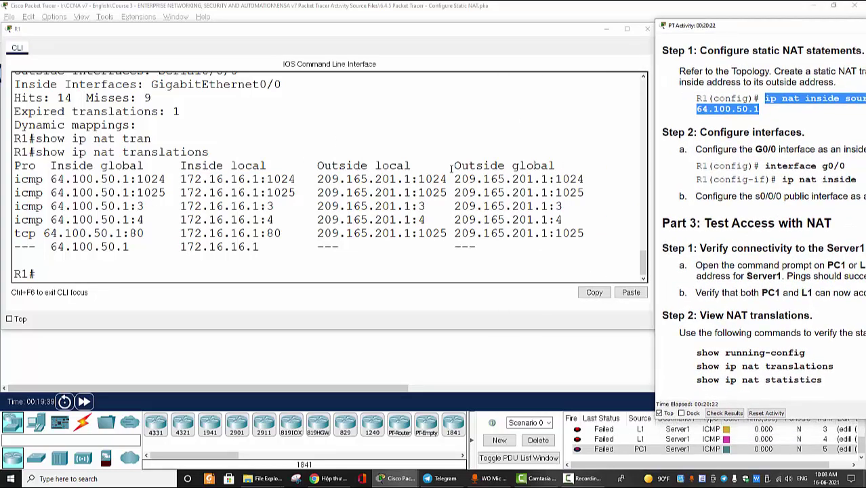
drag(456, 179, 555, 179)
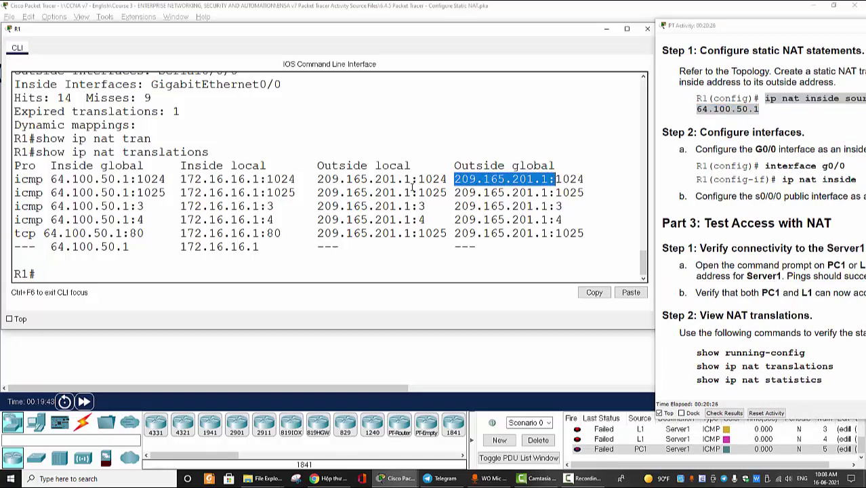
drag(186, 179, 267, 179)
drag(53, 179, 166, 179)
click(138, 192)
click(153, 193)
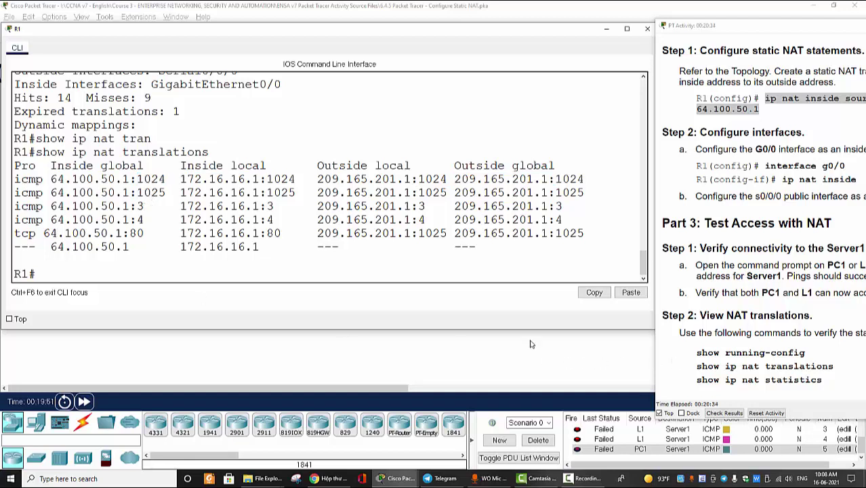
- Run 'show run' on R1, page through it, and scroll back to the NAT lines
text(sgow r)
key(Return)
key(Return)
key(Return)
key(Return)
key(Return)
key(Return)
key(Return)
key(Return)
key(Return)
key(Return)
key(Return)
key(Return)
key(Return)
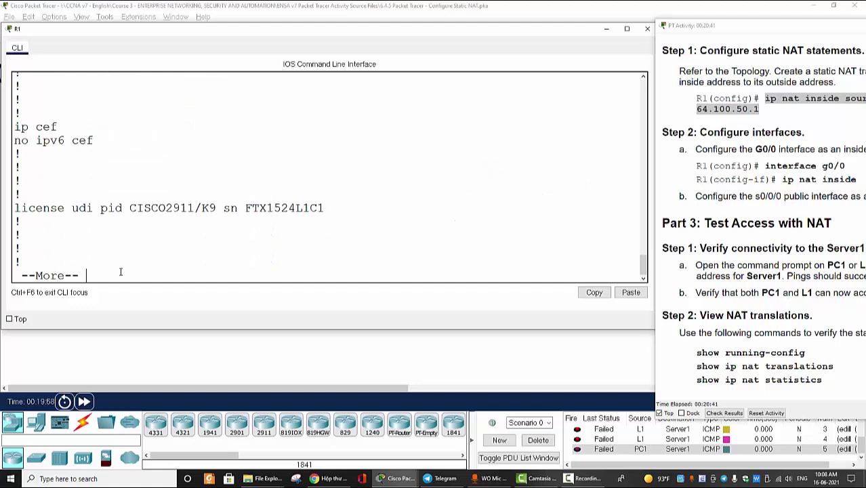
key(Return)
key(Return)
key(Return)
key(Return)
key(Return)
key(Return)
key(Return)
key(Return)
key(Return)
key(Return)
key(Return)
key(Return)
key(Return)
key(Return)
key(Return)
key(Return)
key(Return)
key(Return)
key(Return)
key(Return)
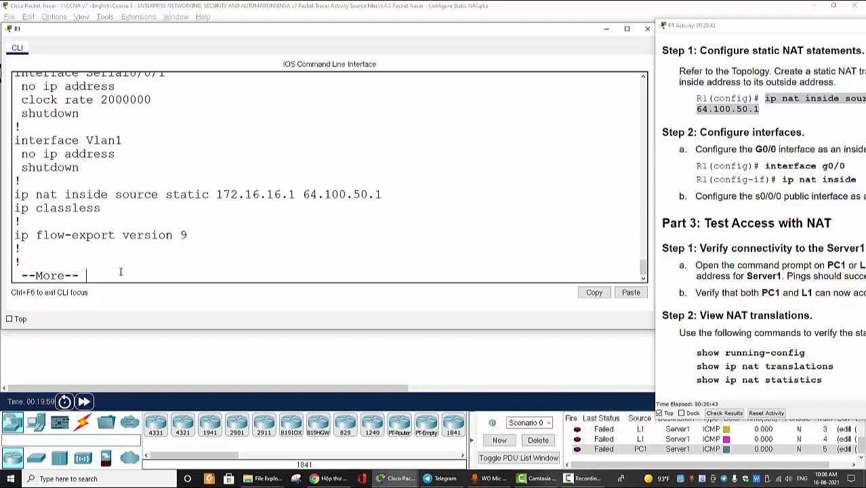
key(Return)
key(Return)
key(Return)
key(Return)
key(Return)
key(Return)
key(Return)
key(Return)
key(Return)
key(Return)
key(Return)
key(Return)
key(Return)
key(Return)
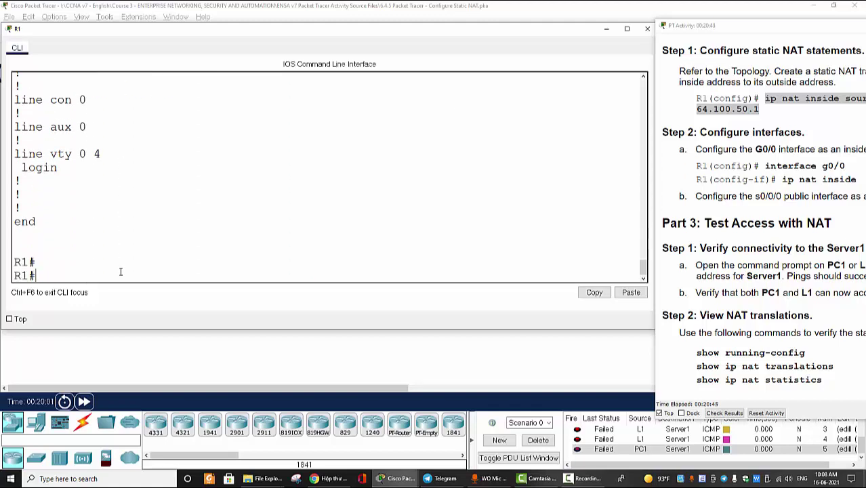
scroll(121, 272, up, 8)
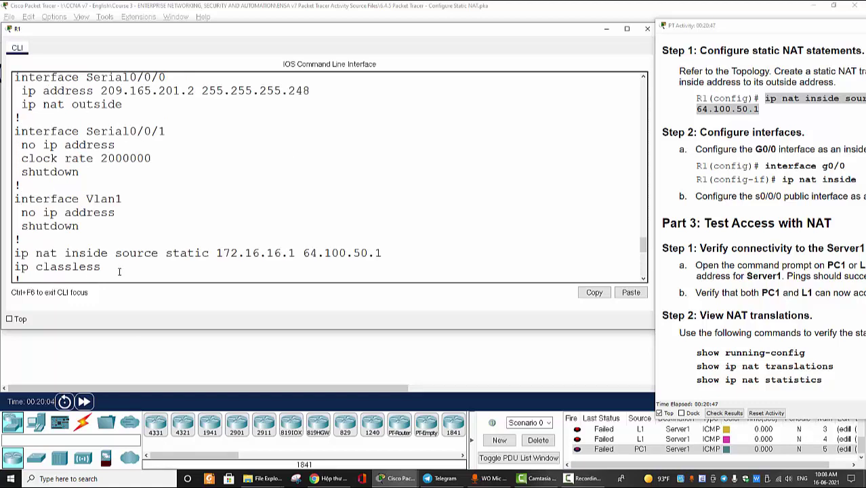
- Highlight the 'ip nat inside source static' 172.16.16.1 to 64.100.50.1 line, then minimize R1's window
drag(16, 253, 111, 267)
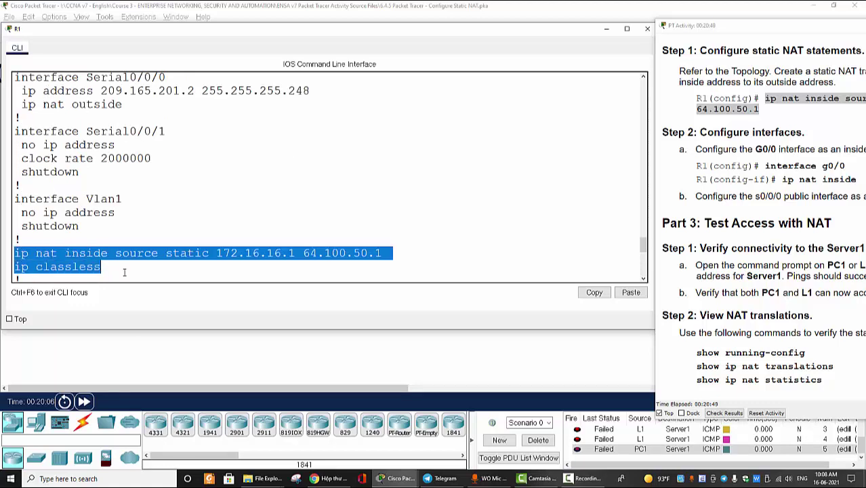
click(41, 264)
drag(12, 253, 386, 255)
click(407, 269)
click(744, 332)
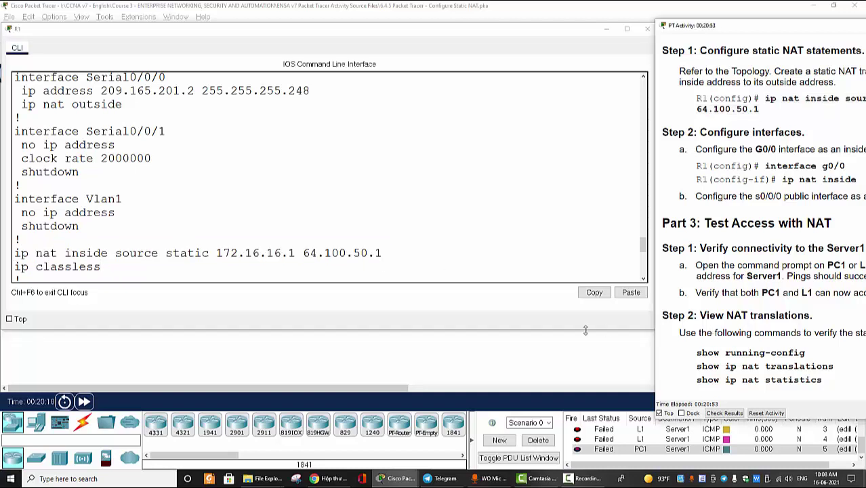
click(607, 30)
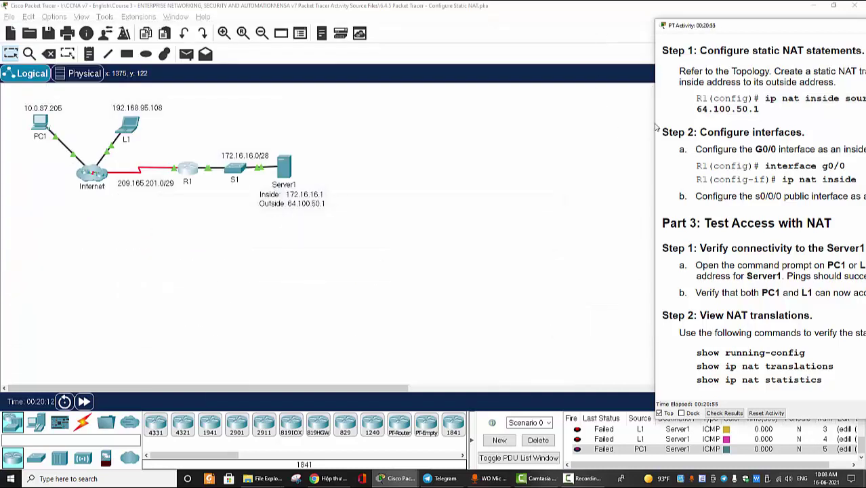